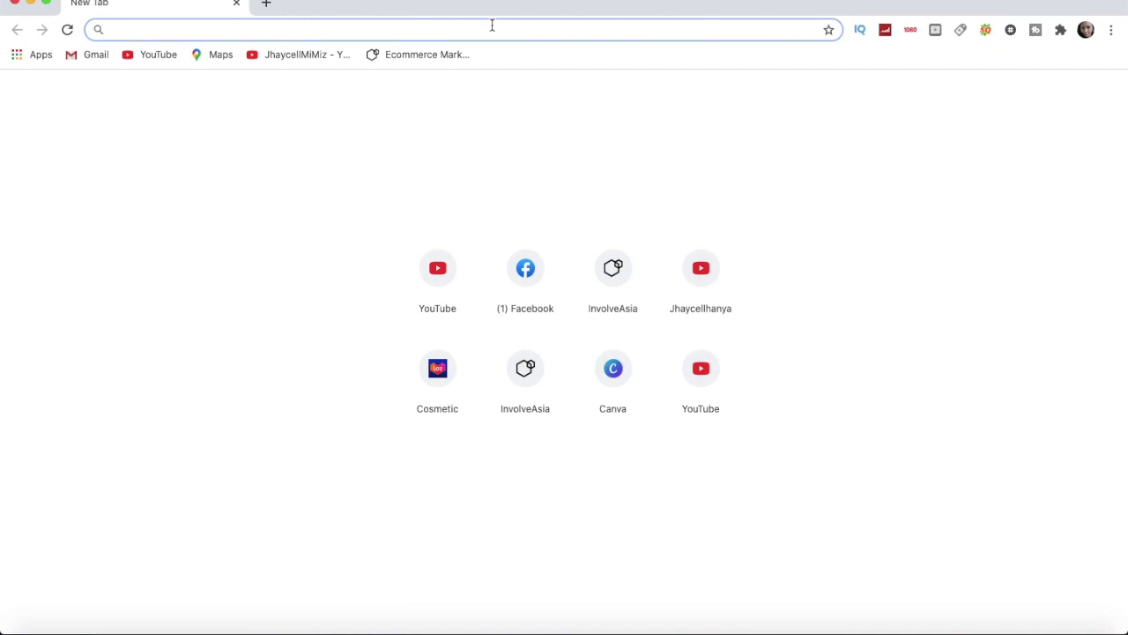
{"action": "type", "text": "www."}
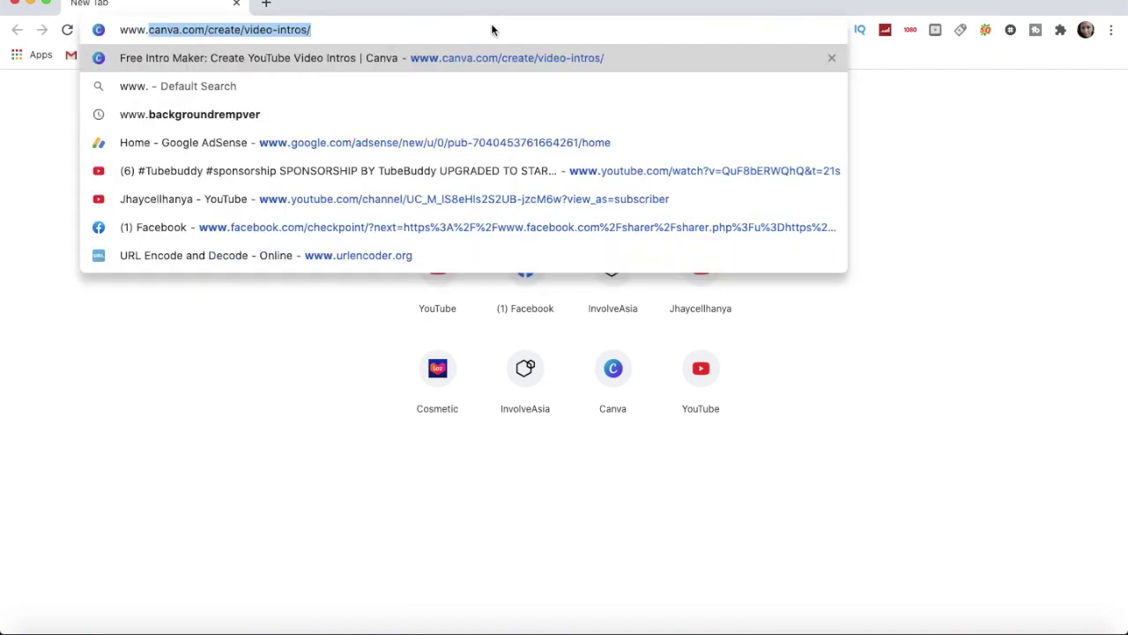
{"action": "type", "text": "r"}
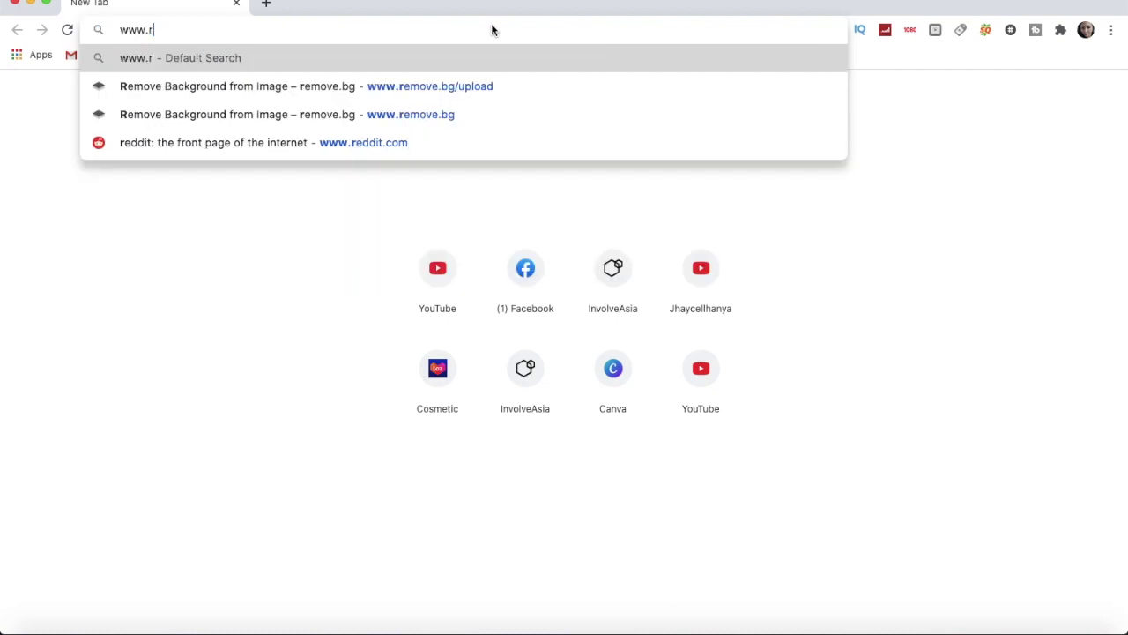
{"action": "type", "text": ".b"}
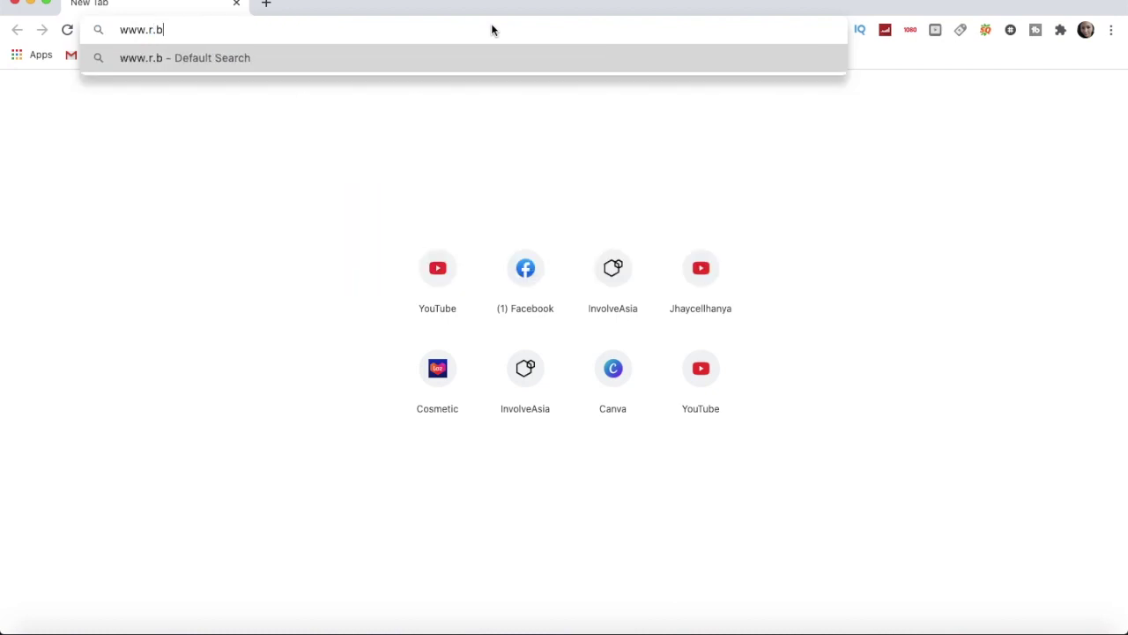
{"action": "key", "text": "BackSpace"}
{"action": "key", "text": "BackSpace"}
{"action": "type", "text": "em"}
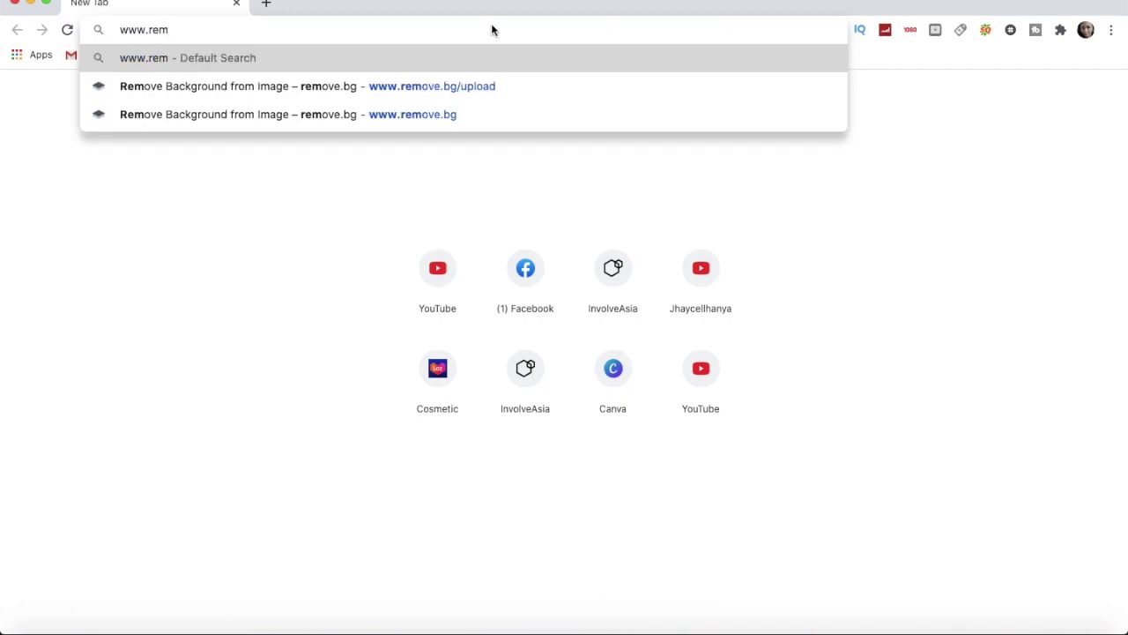
{"action": "left_click", "coordinate": [488, 90]}
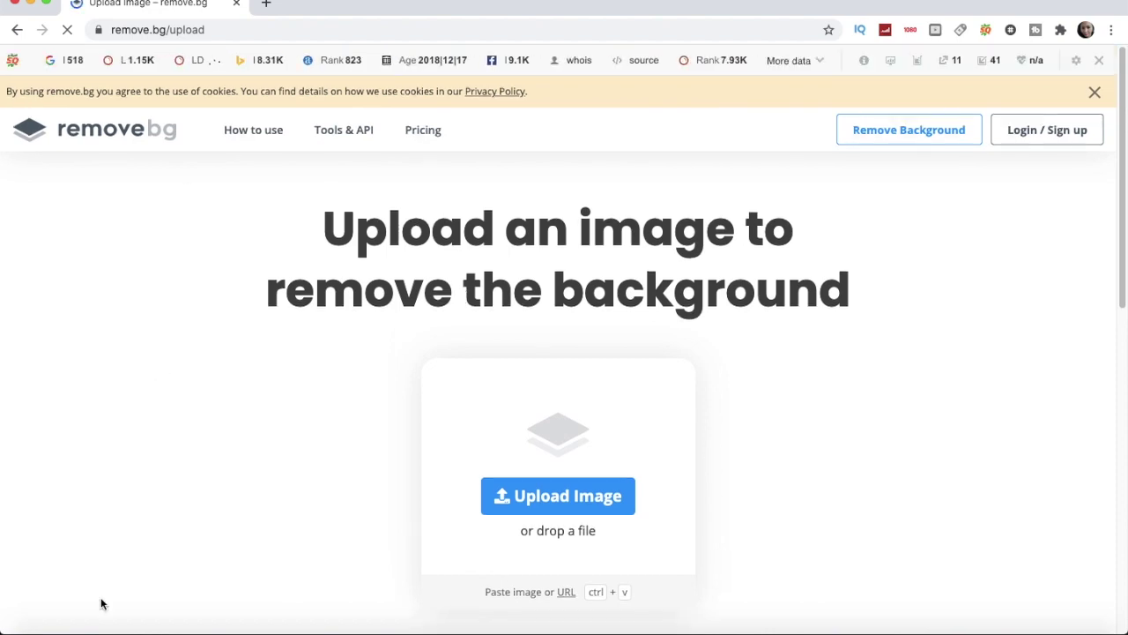
Launch QuickTime's webcam recording from Launchpad and set it to Float on Top
{"action": "left_click", "coordinate": [62, 627]}
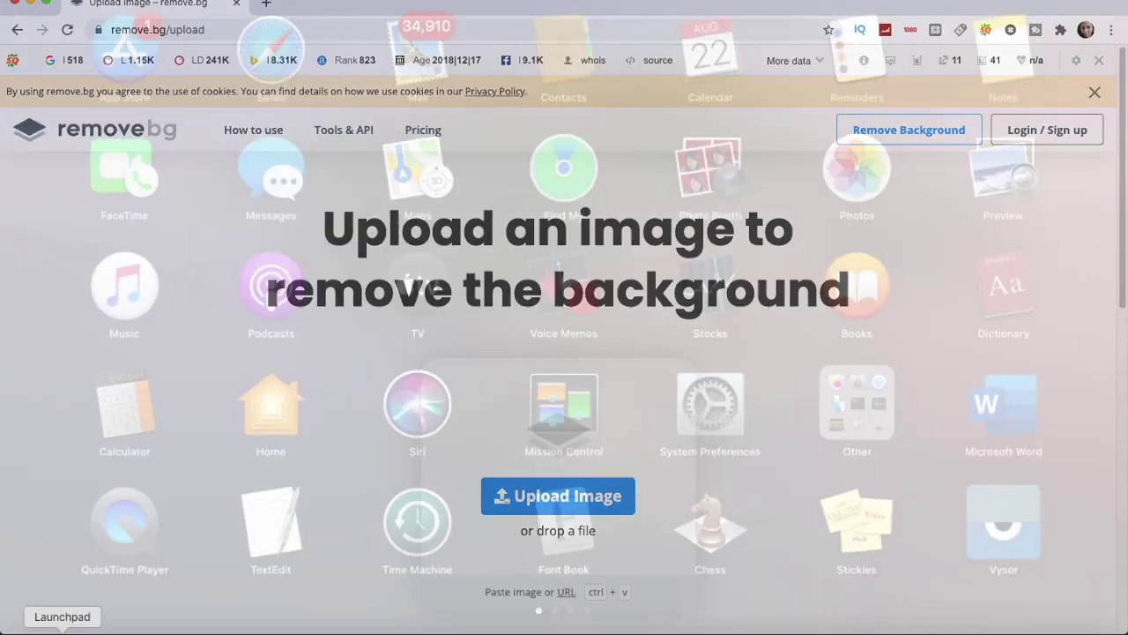
{"action": "left_click", "coordinate": [123, 538]}
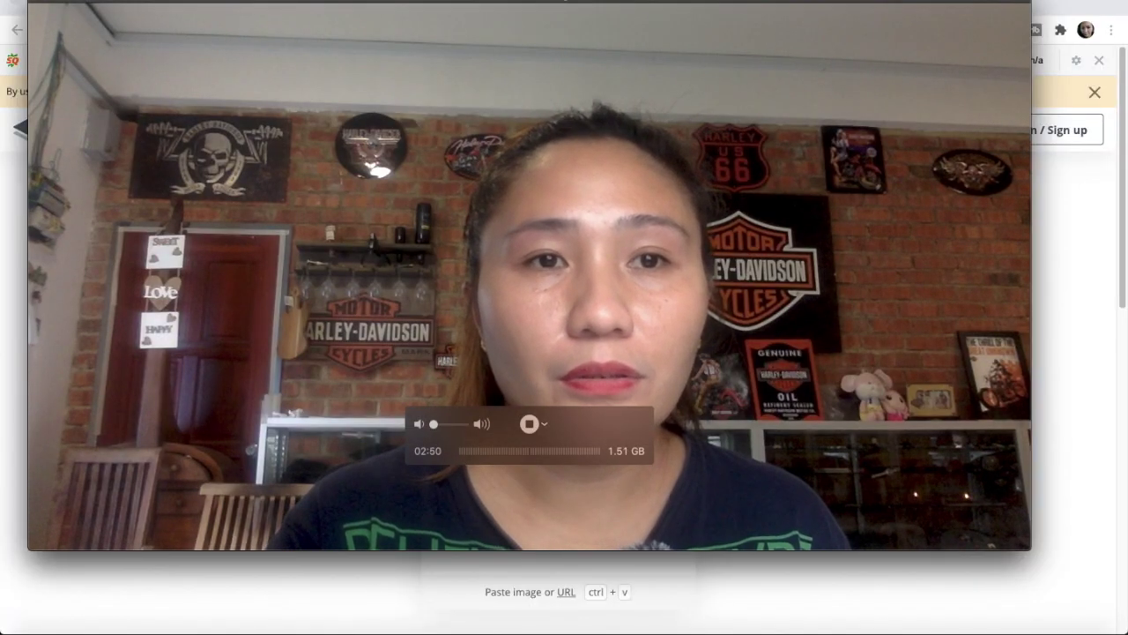
{"action": "left_click", "coordinate": [186, 1]}
{"action": "left_click", "coordinate": [229, 2]}
{"action": "left_click", "coordinate": [230, 2]}
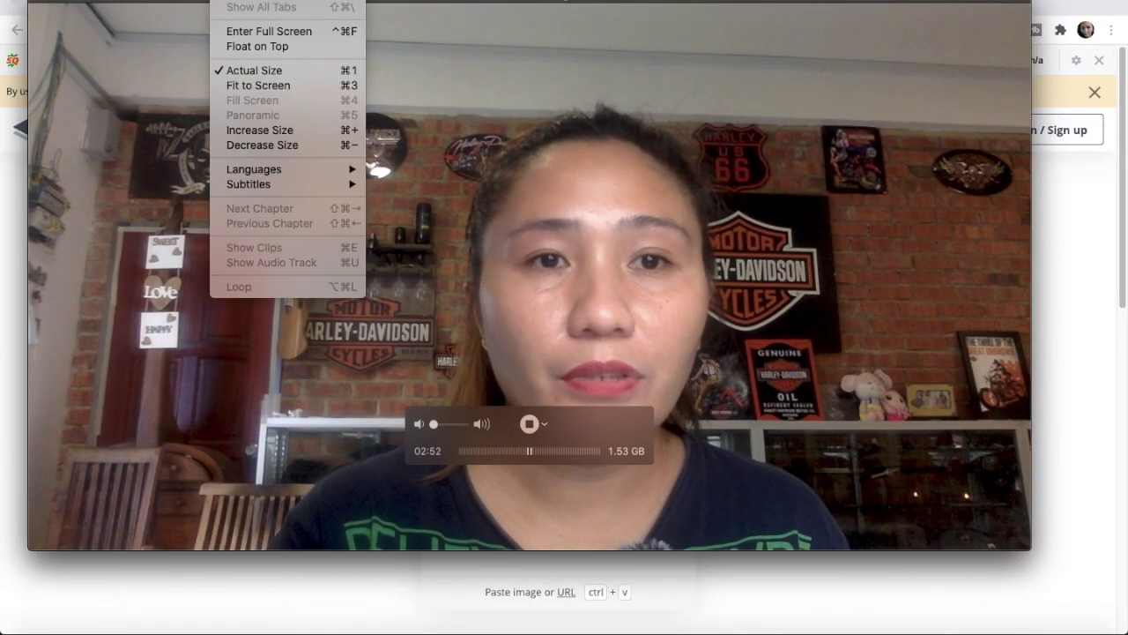
{"action": "left_click", "coordinate": [242, 47]}
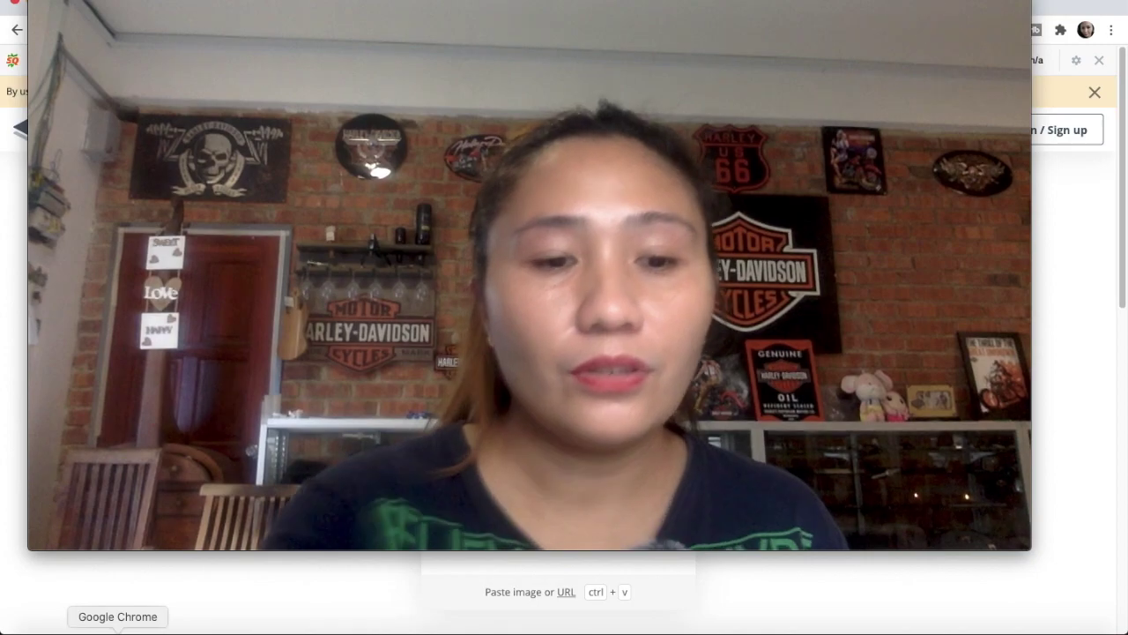
Shrink the floating webcam window and move it toward the left over the browser
{"action": "key", "text": "ctrl+Up"}
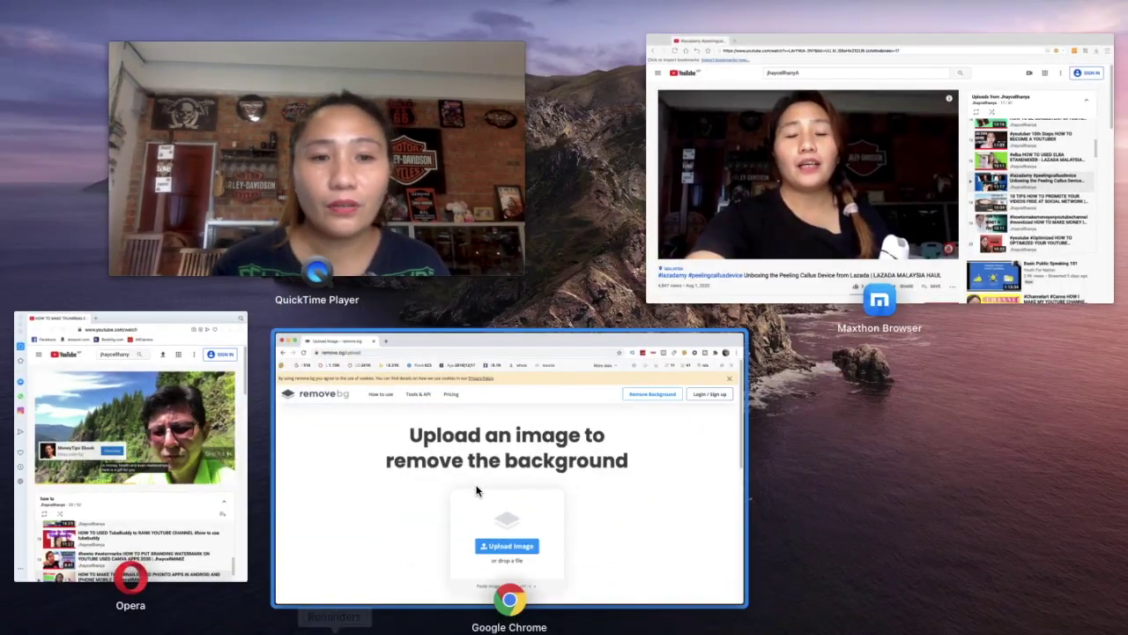
{"action": "left_click", "coordinate": [485, 485]}
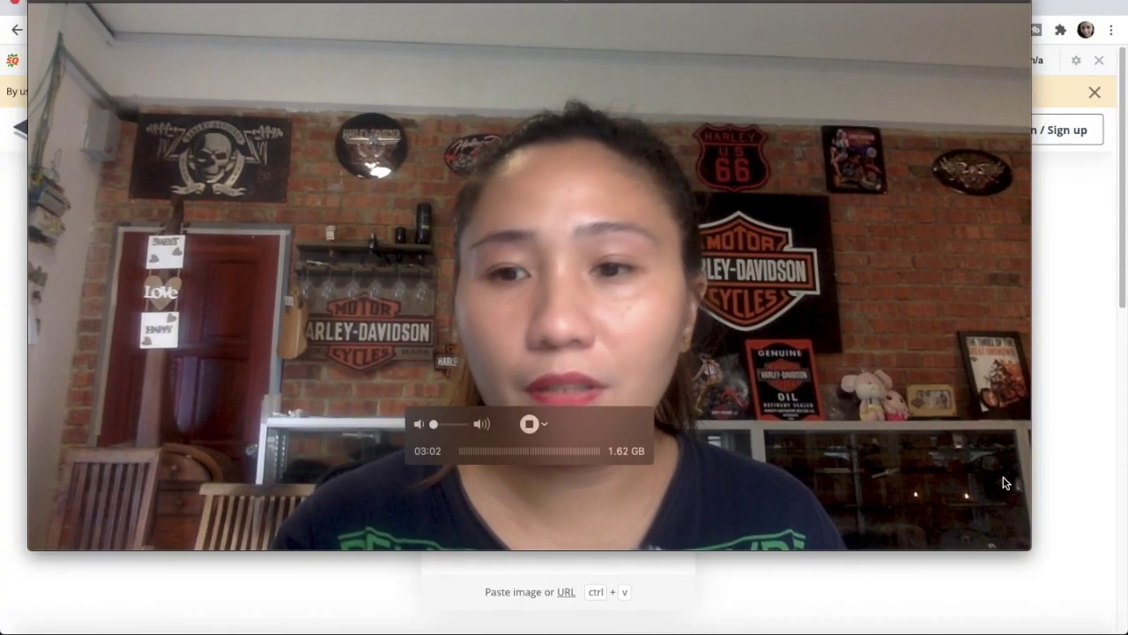
{"action": "mouse_move", "coordinate": [1029, 550]}
{"action": "left_mouse_down"}
{"action": "mouse_move", "coordinate": [940, 478]}
{"action": "mouse_move", "coordinate": [567, 290]}
{"action": "left_mouse_up"}
{"action": "mouse_move", "coordinate": [403, 48]}
{"action": "left_mouse_down"}
{"action": "mouse_move", "coordinate": [851, 352]}
{"action": "mouse_move", "coordinate": [842, 69]}
{"action": "left_mouse_up"}
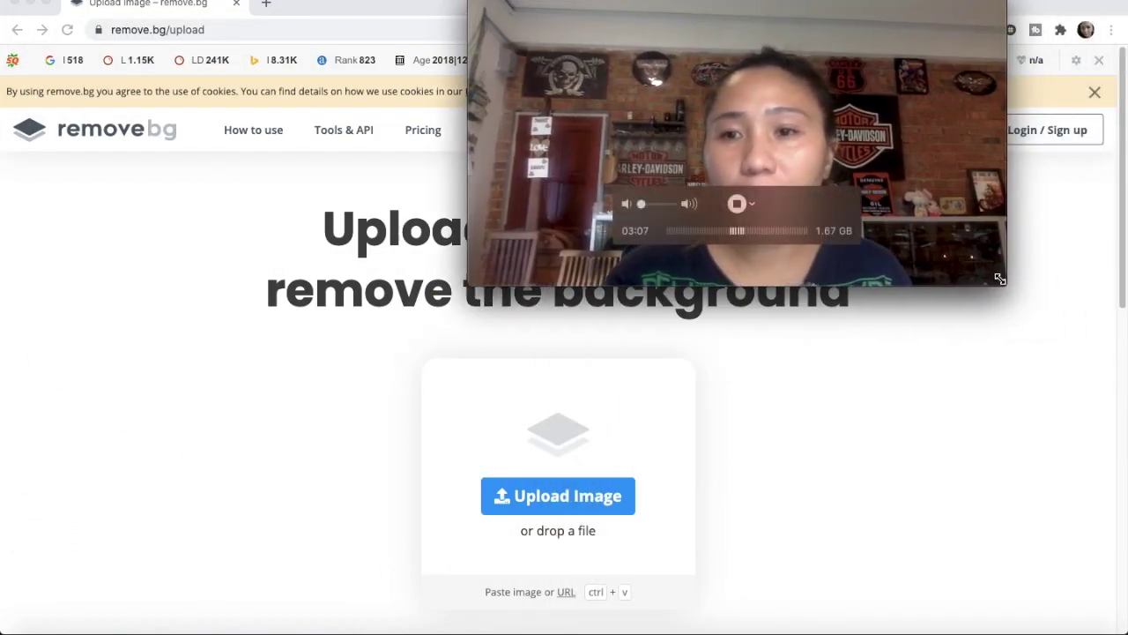
{"action": "left_click_drag", "start_coordinate": [1006, 284], "coordinate": [916, 192]}
{"action": "left_click_drag", "start_coordinate": [777, 133], "coordinate": [347, 167]}
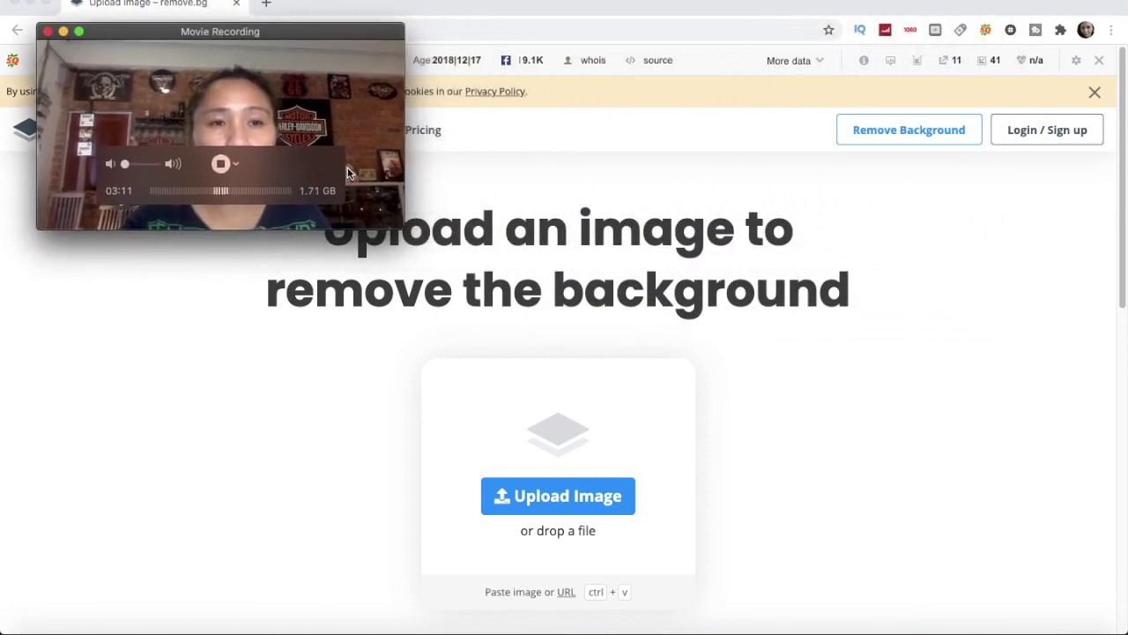
{"action": "mouse_move", "coordinate": [350, 111]}
{"action": "left_mouse_down"}
{"action": "mouse_move", "coordinate": [324, 117]}
{"action": "mouse_move", "coordinate": [335, 393]}
{"action": "left_mouse_up"}
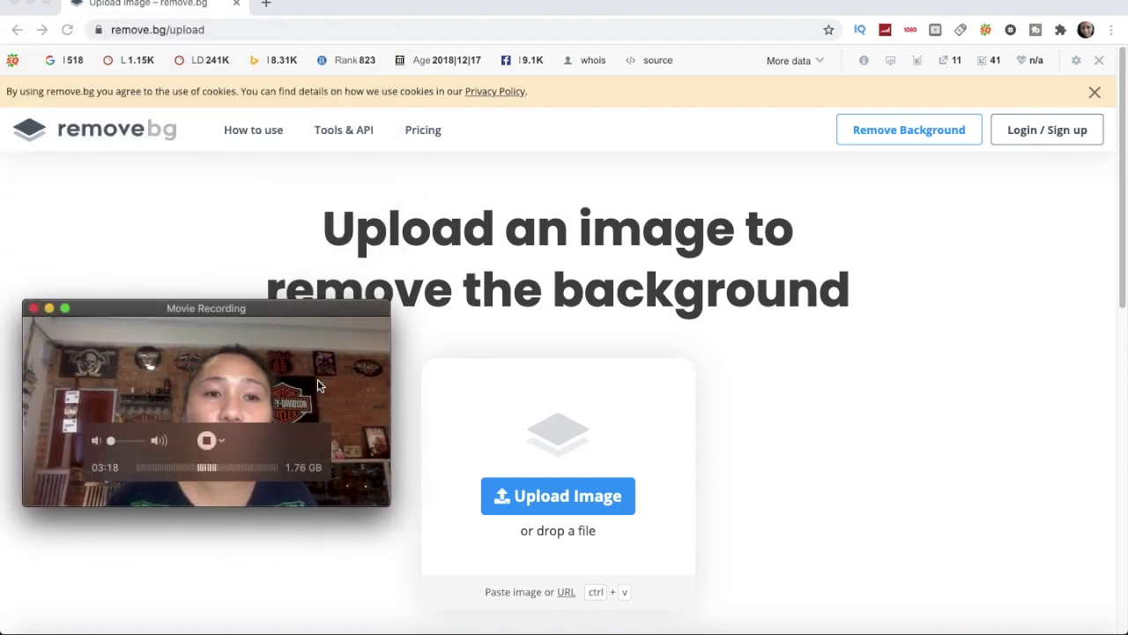
{"action": "left_click_drag", "start_coordinate": [317, 380], "coordinate": [313, 385]}
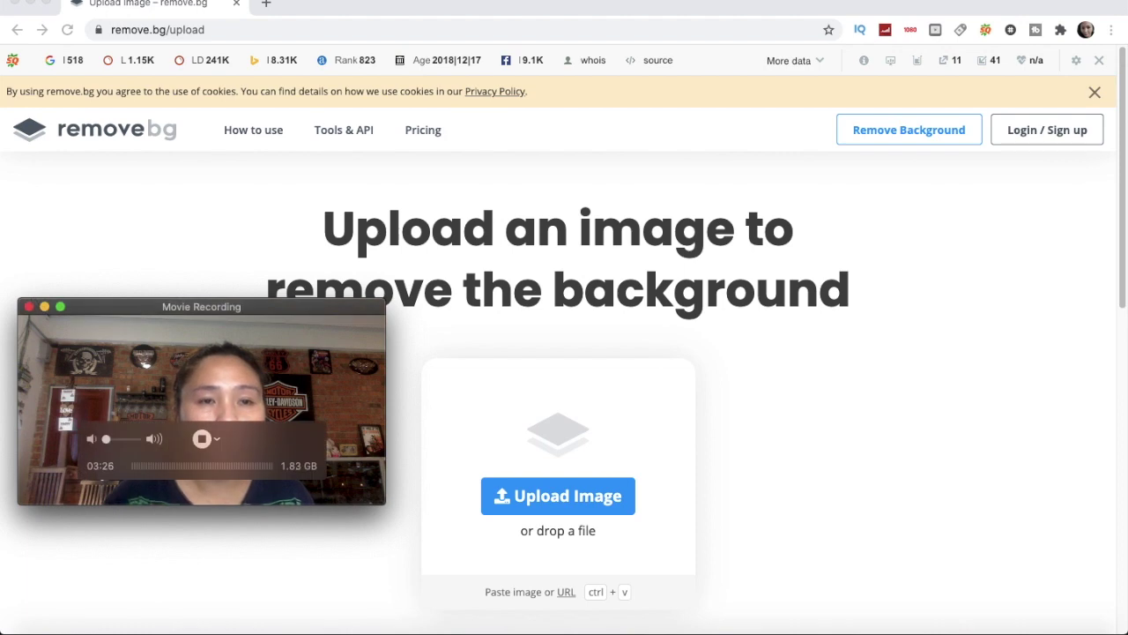
Position the small webcam window in the top-right corner of the remove.bg page
{"action": "left_click", "coordinate": [167, 0]}
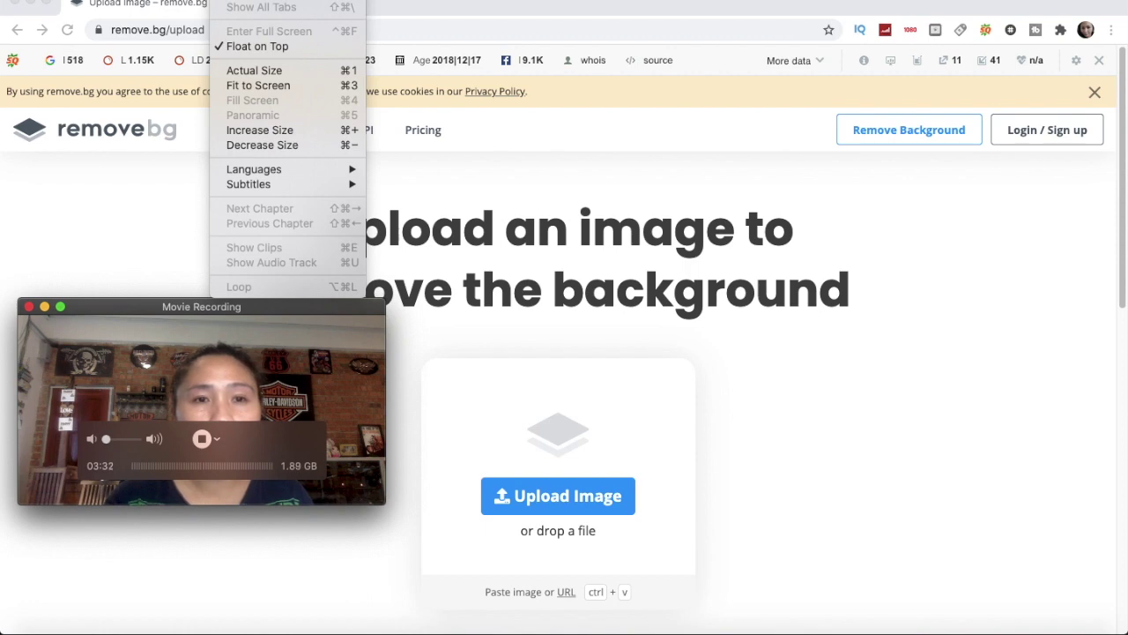
{"action": "left_click", "coordinate": [141, 288]}
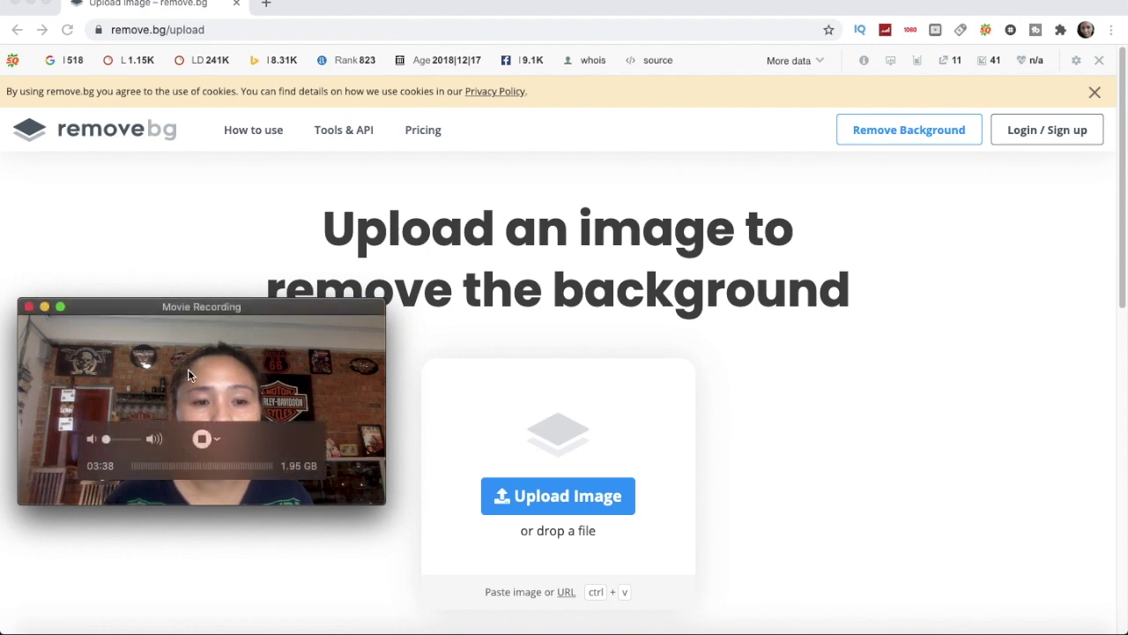
{"action": "left_click", "coordinate": [396, 148]}
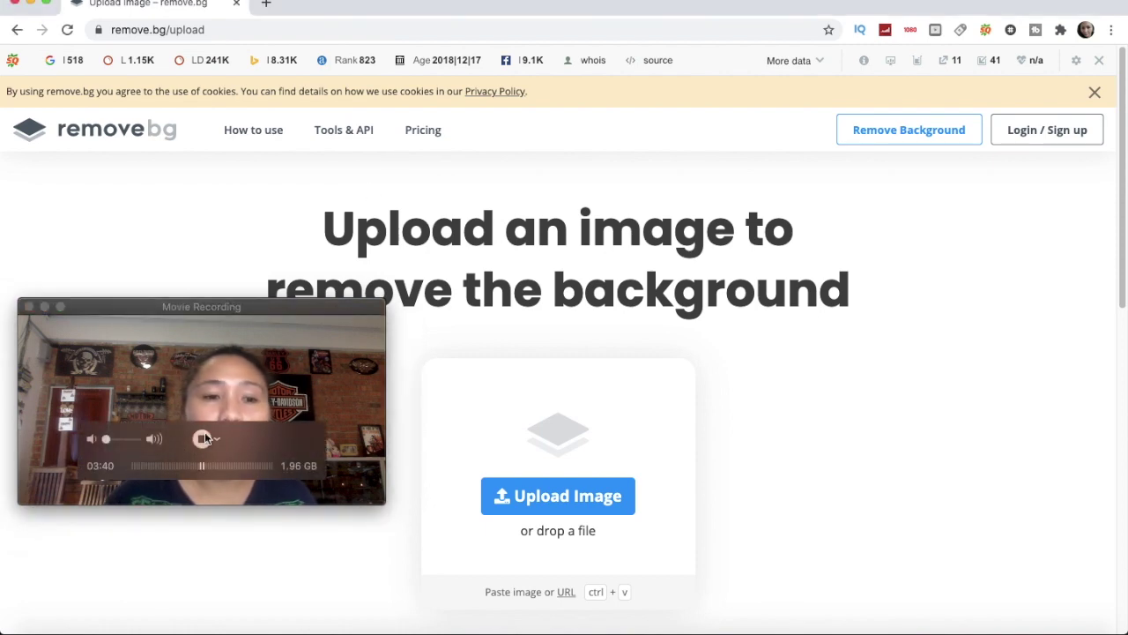
{"action": "mouse_move", "coordinate": [214, 499]}
{"action": "left_mouse_down"}
{"action": "mouse_move", "coordinate": [212, 524]}
{"action": "mouse_move", "coordinate": [745, 275]}
{"action": "left_mouse_up"}
{"action": "mouse_move", "coordinate": [705, 142]}
{"action": "left_mouse_down"}
{"action": "mouse_move", "coordinate": [837, 108]}
{"action": "mouse_move", "coordinate": [842, 57]}
{"action": "left_mouse_up"}
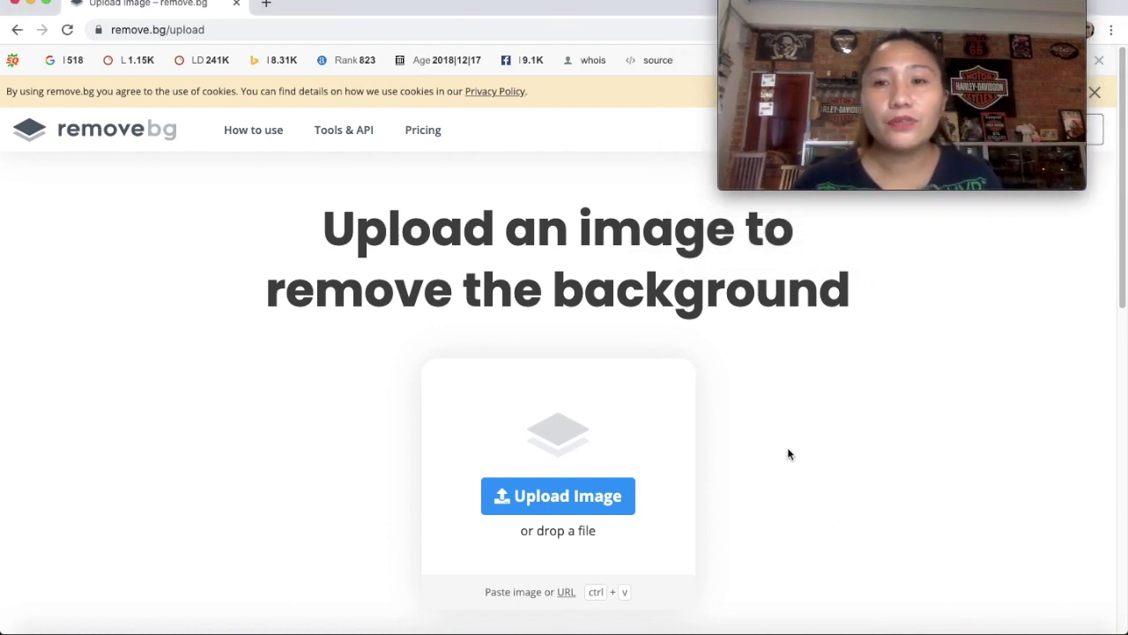
{"action": "left_click_drag", "start_coordinate": [957, 36], "coordinate": [965, 36]}
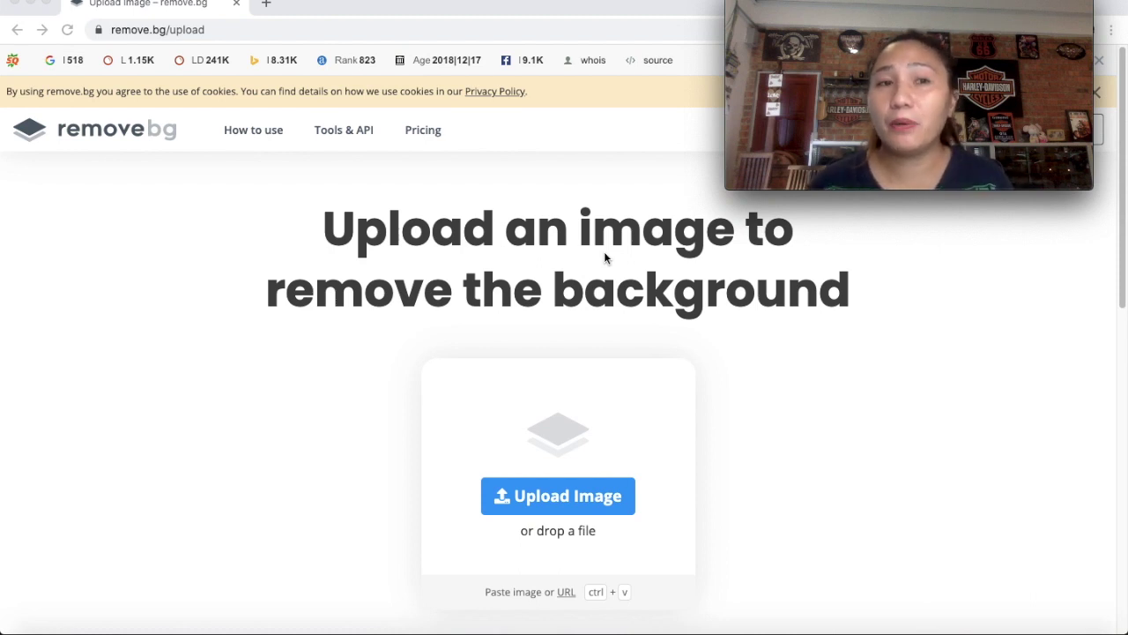
Scroll the upload page slightly and open How to use to list use cases by user type
{"action": "scroll", "coordinate": [540, 452], "scroll_direction": "down", "scroll_amount": 1}
{"action": "scroll", "coordinate": [541, 452], "scroll_direction": "down", "scroll_amount": 1}
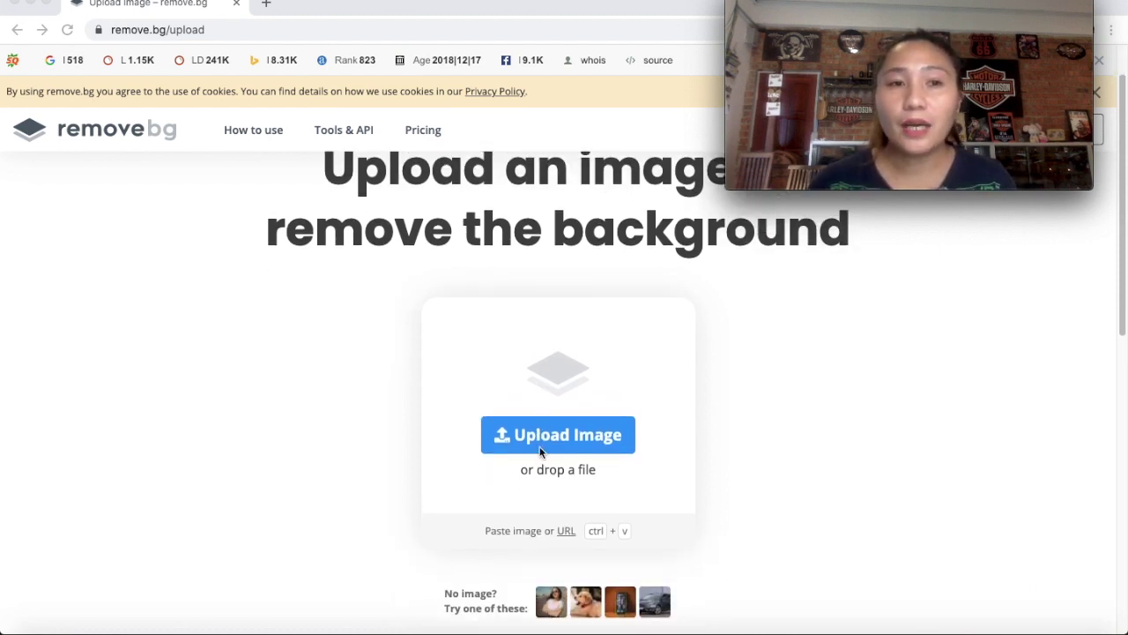
{"action": "scroll", "coordinate": [531, 428], "scroll_direction": "down", "scroll_amount": 1}
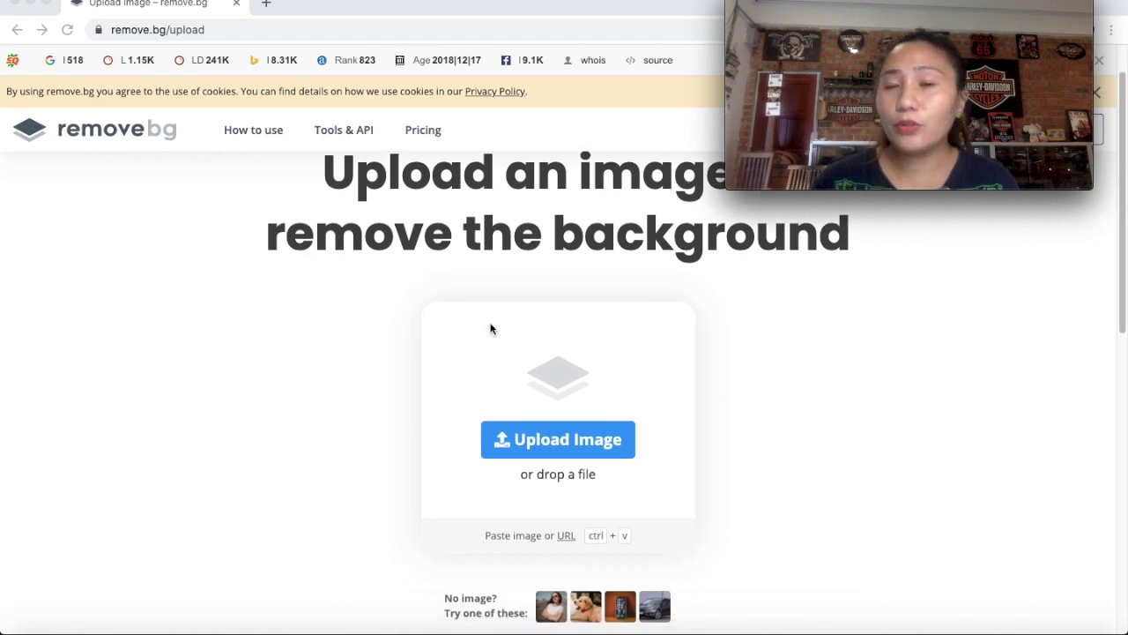
{"action": "left_click", "coordinate": [264, 139]}
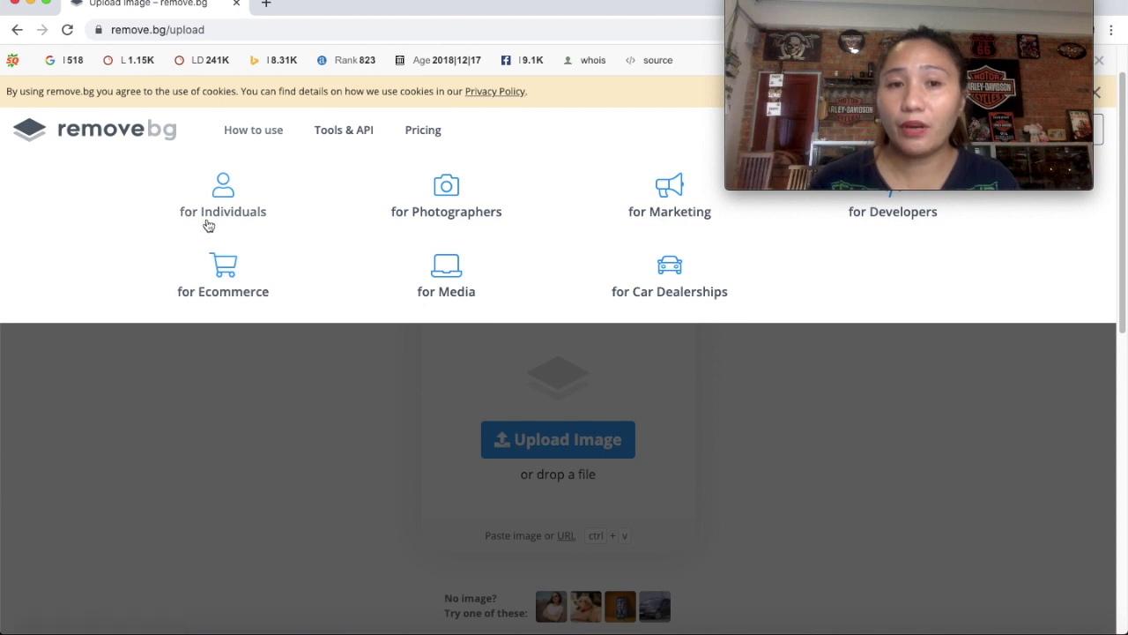
Open the remove.bg page for photographers and scroll through its content
{"action": "left_click", "coordinate": [431, 203]}
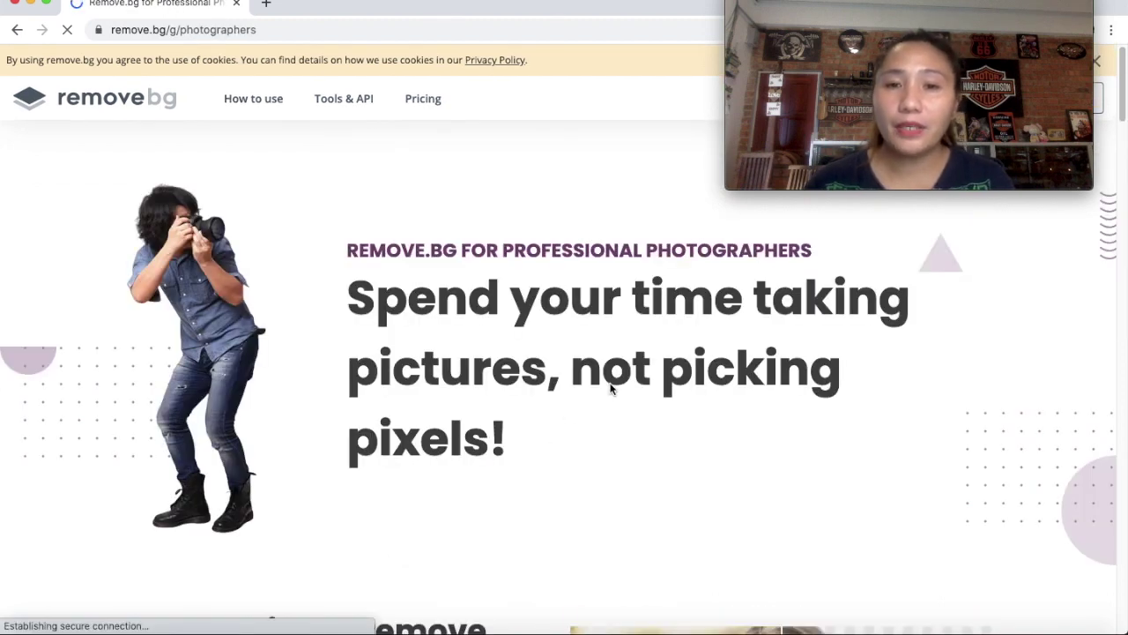
{"action": "scroll", "coordinate": [611, 385], "scroll_direction": "down", "scroll_amount": 1}
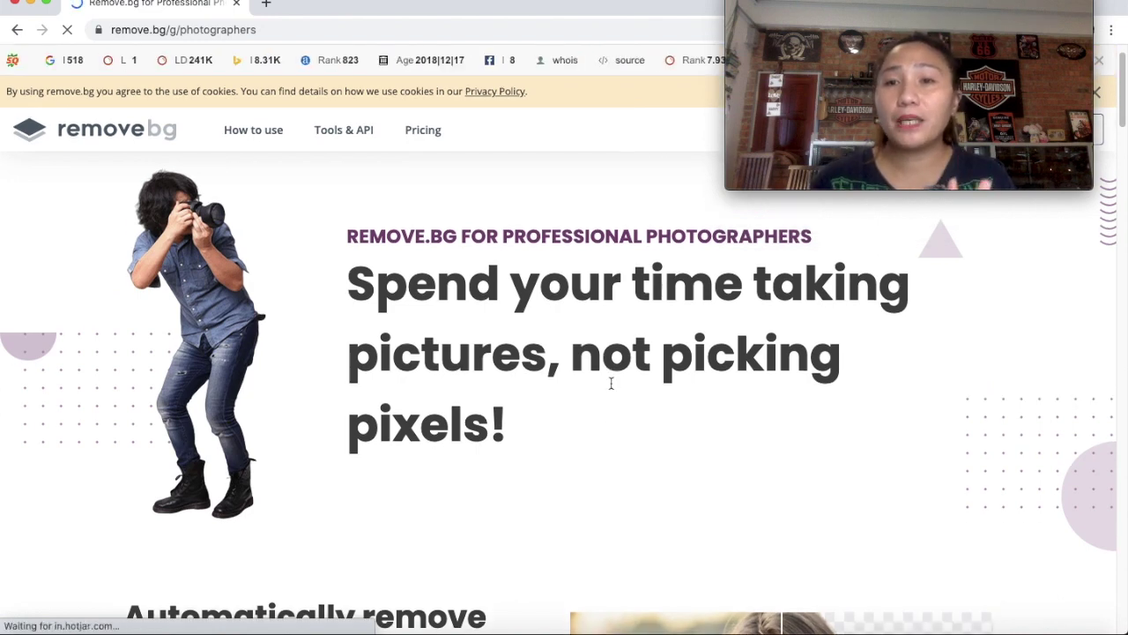
{"action": "scroll", "coordinate": [611, 383], "scroll_direction": "down", "scroll_amount": 1}
{"action": "scroll", "coordinate": [611, 383], "scroll_direction": "down", "scroll_amount": 2}
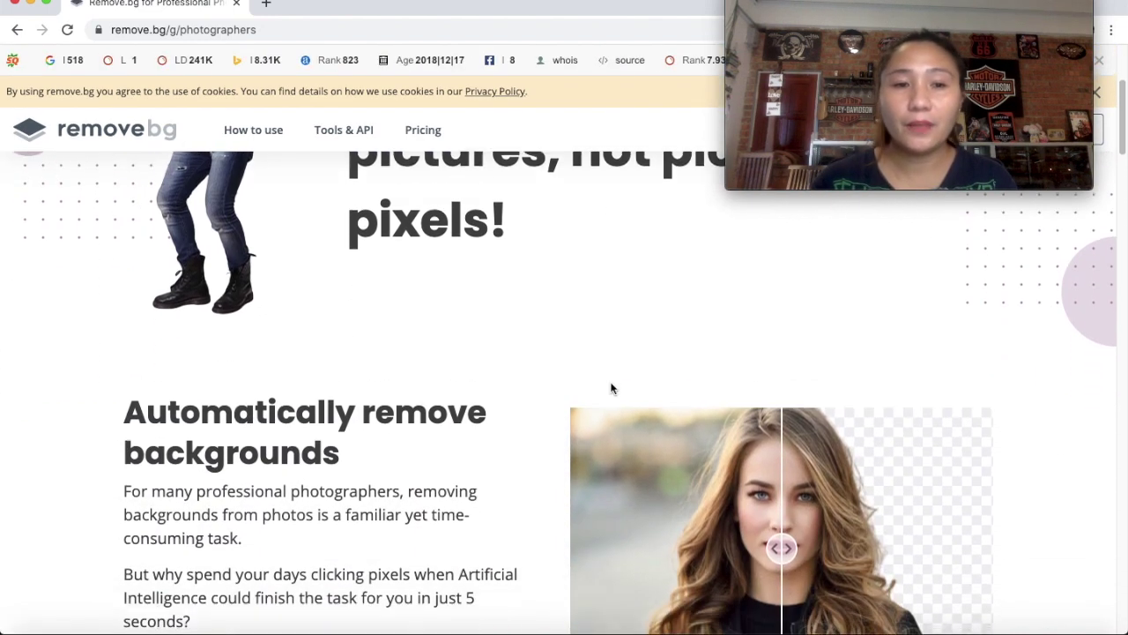
{"action": "scroll", "coordinate": [611, 383], "scroll_direction": "down", "scroll_amount": 1}
{"action": "scroll", "coordinate": [613, 390], "scroll_direction": "down", "scroll_amount": 2}
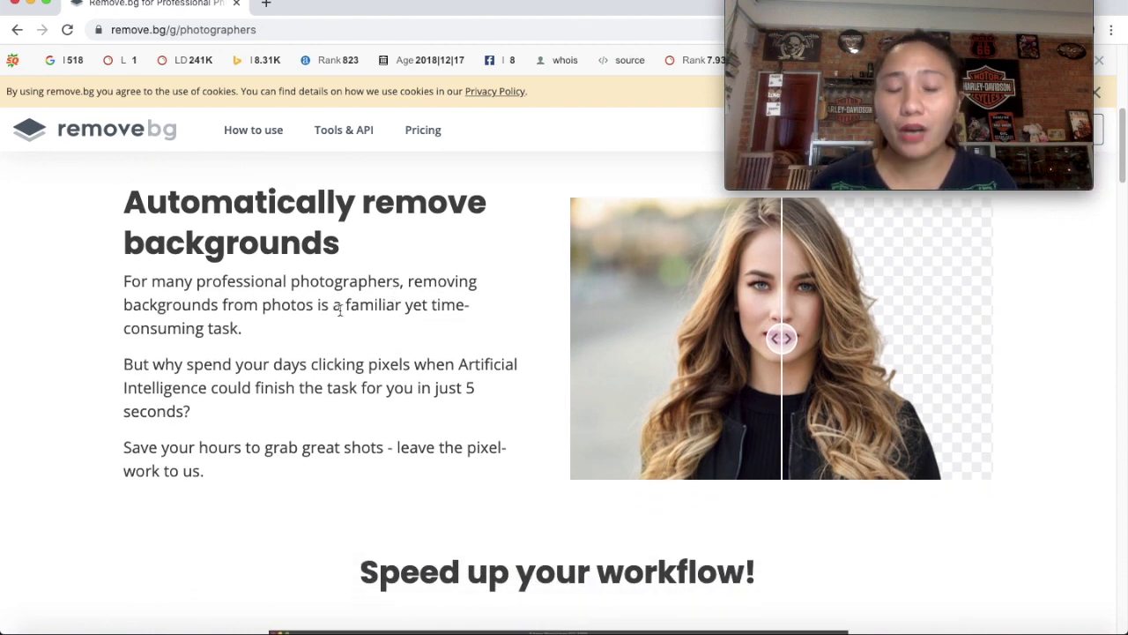
{"action": "scroll", "coordinate": [631, 369], "scroll_direction": "down", "scroll_amount": 2}
{"action": "scroll", "coordinate": [630, 368], "scroll_direction": "down", "scroll_amount": 3}
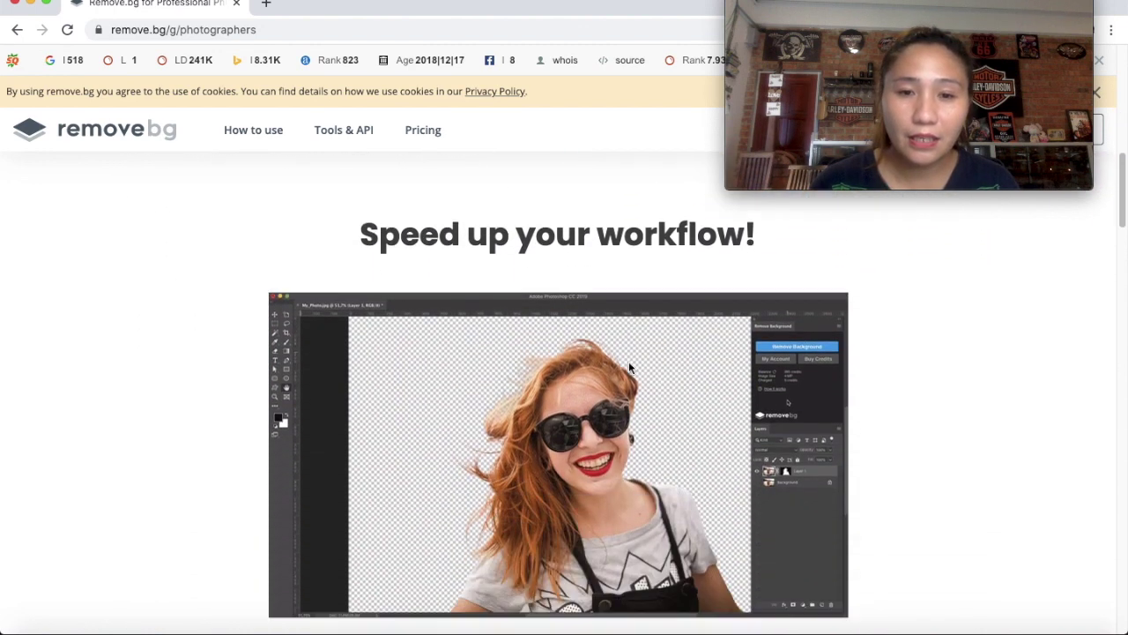
{"action": "scroll", "coordinate": [629, 368], "scroll_direction": "down", "scroll_amount": 1}
{"action": "scroll", "coordinate": [630, 367], "scroll_direction": "down", "scroll_amount": 6}
{"action": "scroll", "coordinate": [629, 366], "scroll_direction": "down", "scroll_amount": 7}
{"action": "scroll", "coordinate": [630, 367], "scroll_direction": "up", "scroll_amount": 8}
{"action": "scroll", "coordinate": [629, 366], "scroll_direction": "up", "scroll_amount": 10}
{"action": "scroll", "coordinate": [629, 366], "scroll_direction": "up", "scroll_amount": 5}
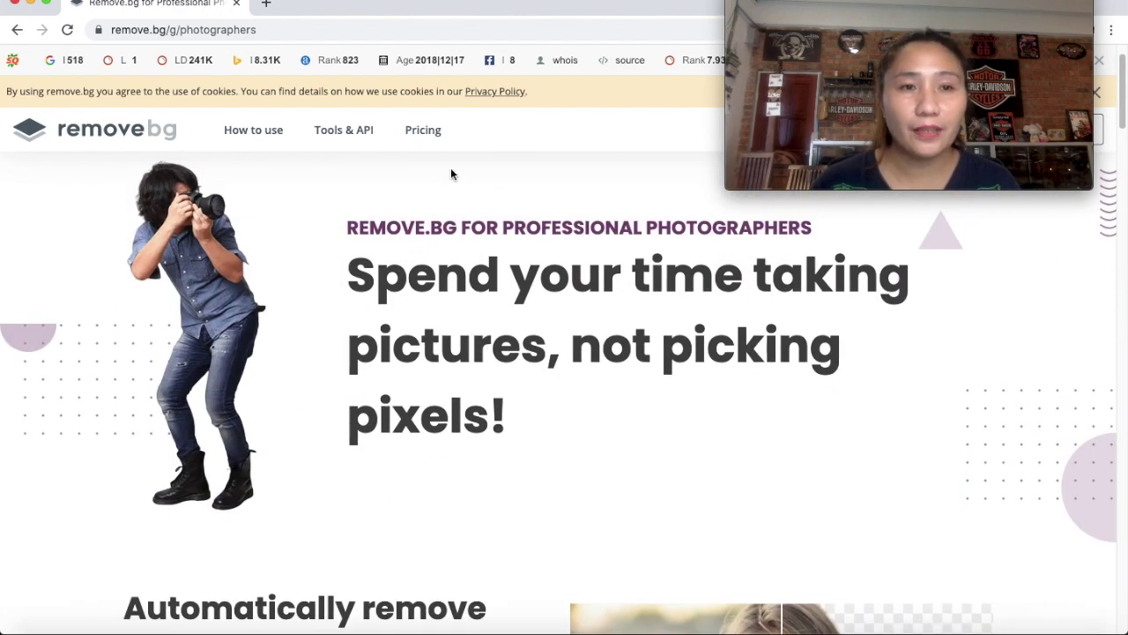
Return to the remove.bg upload page and bring up the file chooser
{"action": "left_click", "coordinate": [14, 31]}
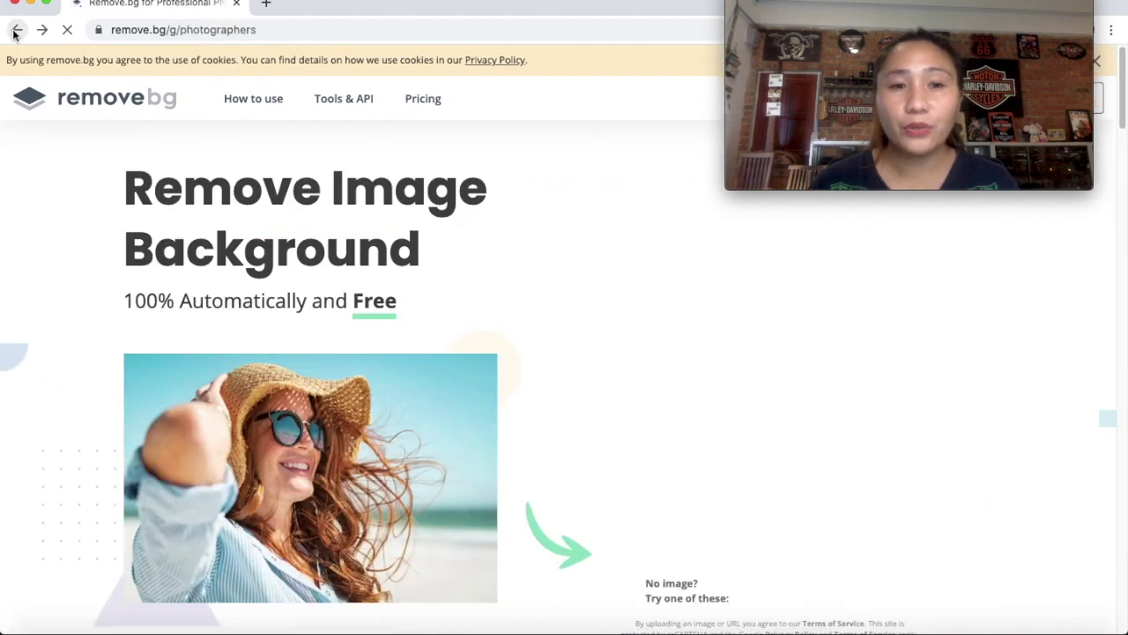
{"action": "scroll", "coordinate": [274, 216], "scroll_direction": "down", "scroll_amount": 3}
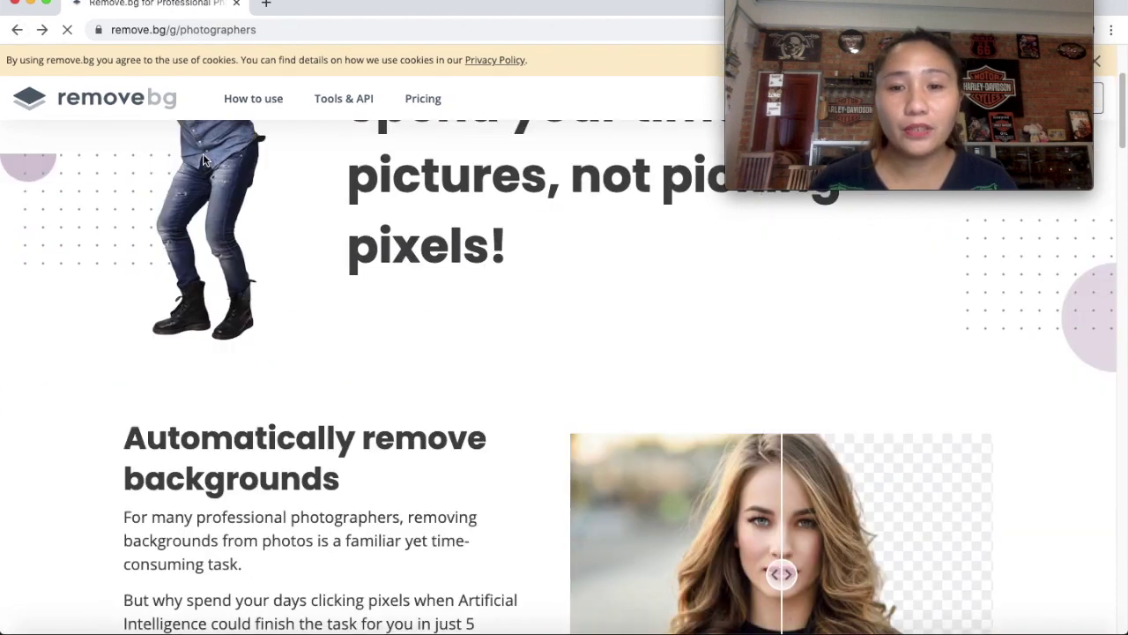
{"action": "left_click", "coordinate": [15, 29]}
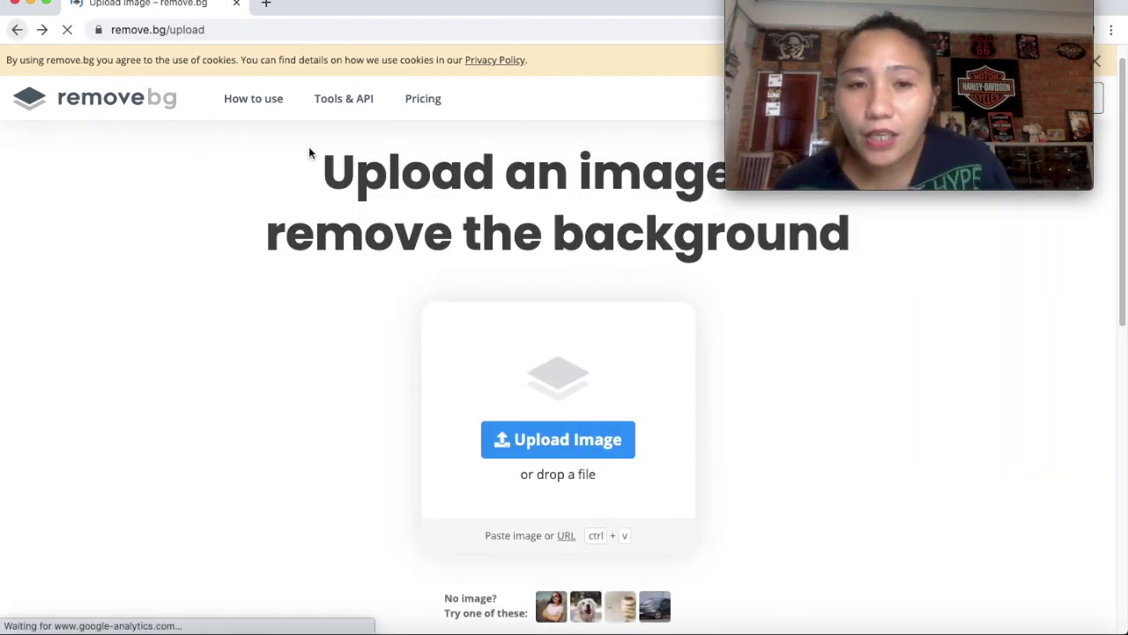
{"action": "left_click", "coordinate": [607, 444]}
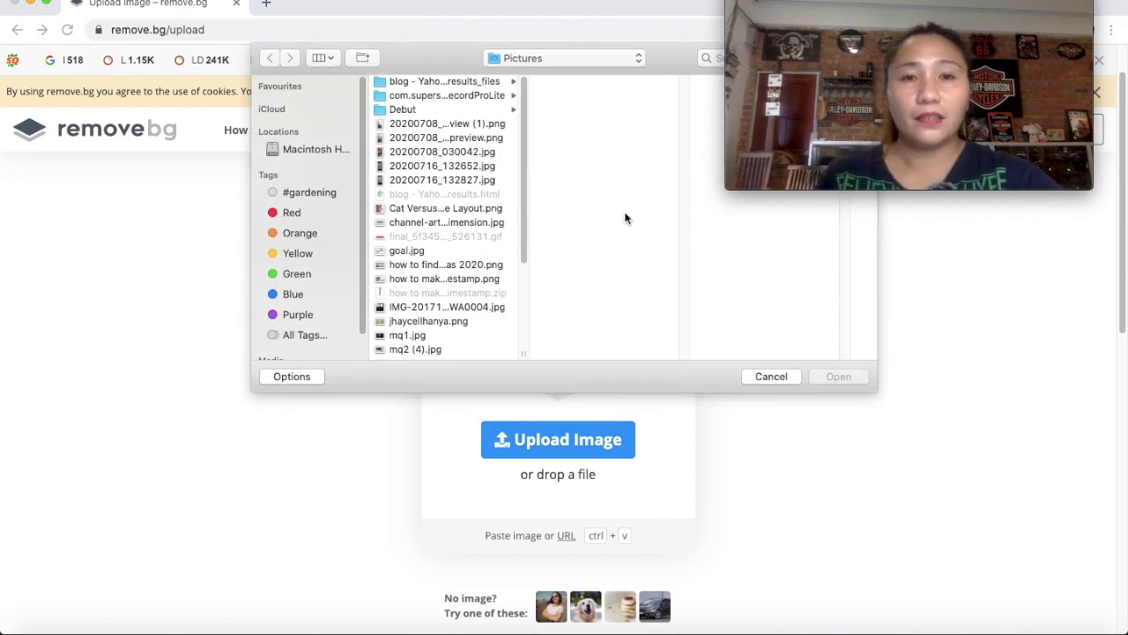
Preview photos in Pictures, then pick and upload IMG-20171020-WA0004.jpg
{"action": "left_click", "coordinate": [452, 166]}
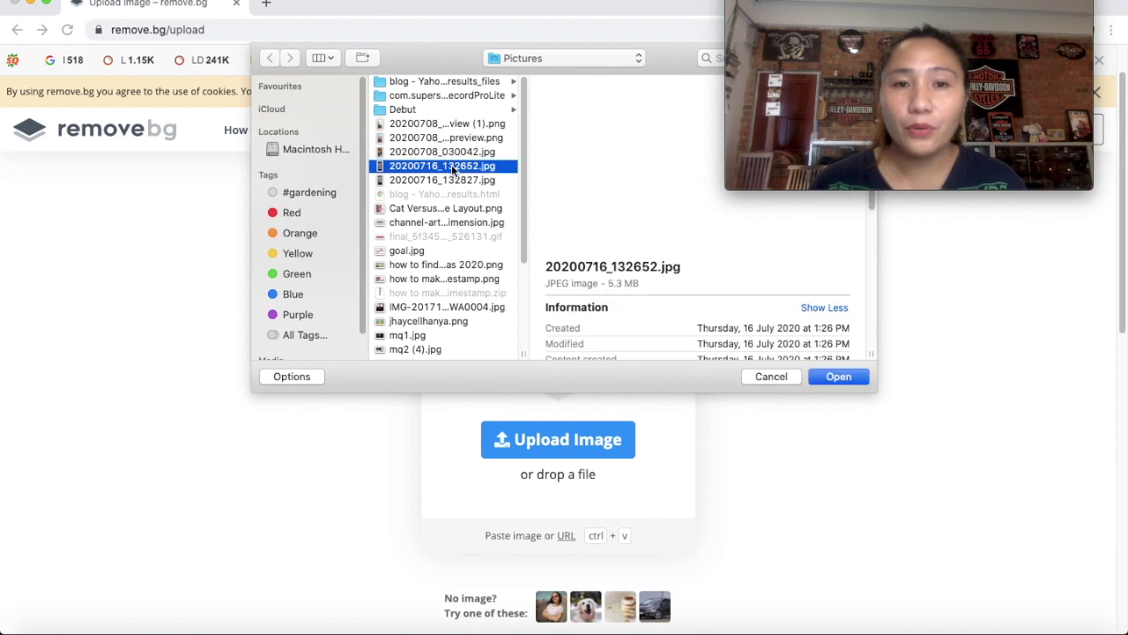
{"action": "left_click", "coordinate": [451, 223]}
{"action": "left_click", "coordinate": [414, 279]}
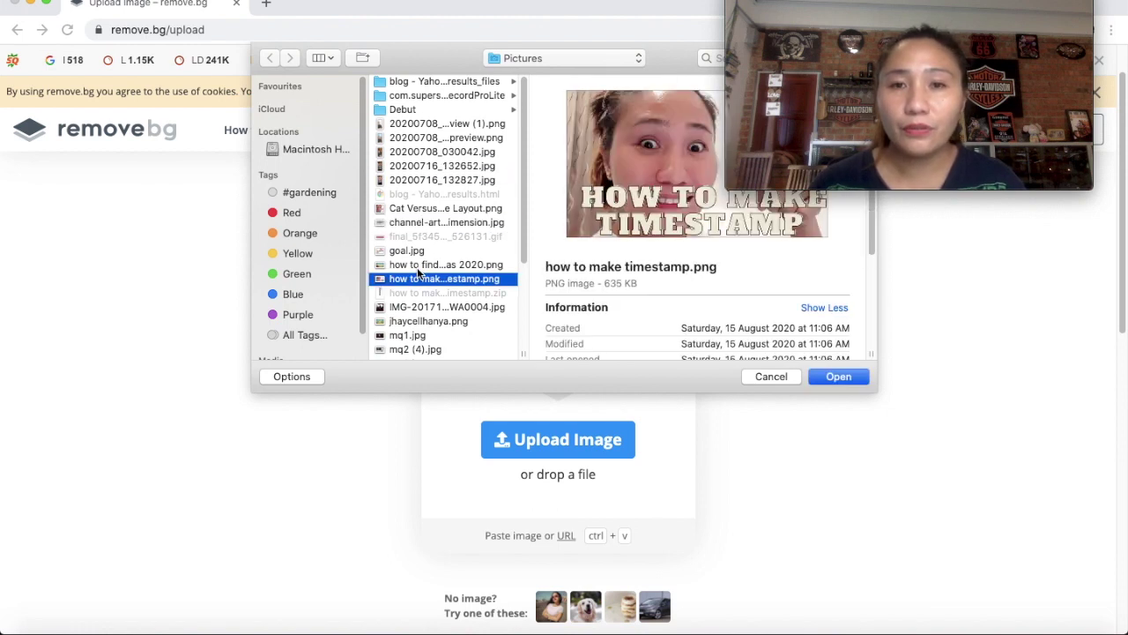
{"action": "left_click", "coordinate": [417, 266]}
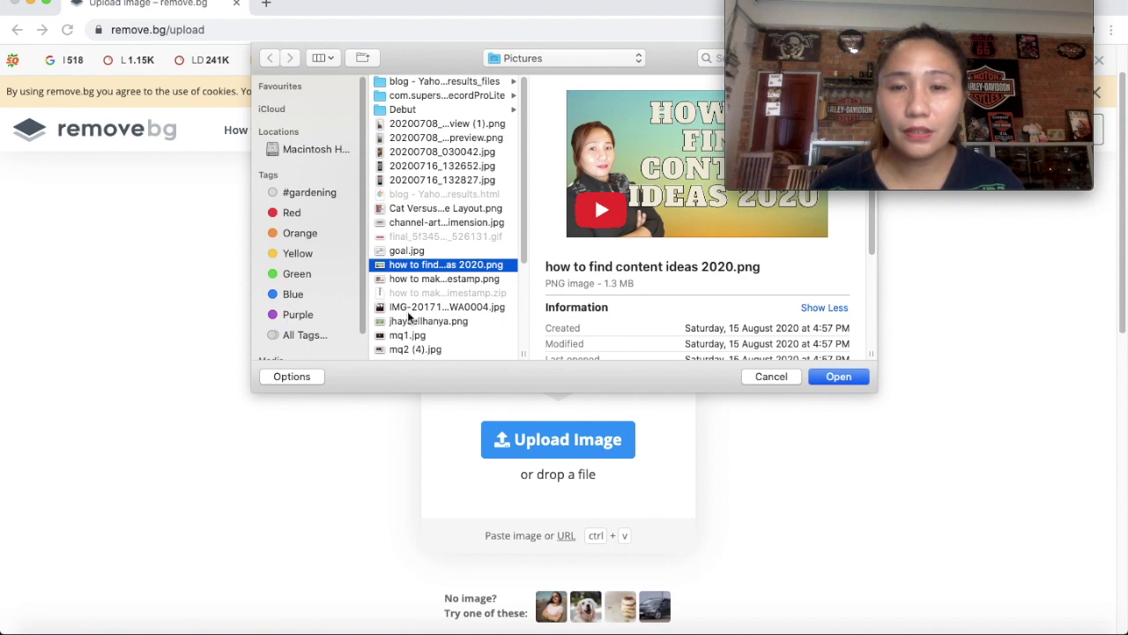
{"action": "left_click", "coordinate": [408, 309]}
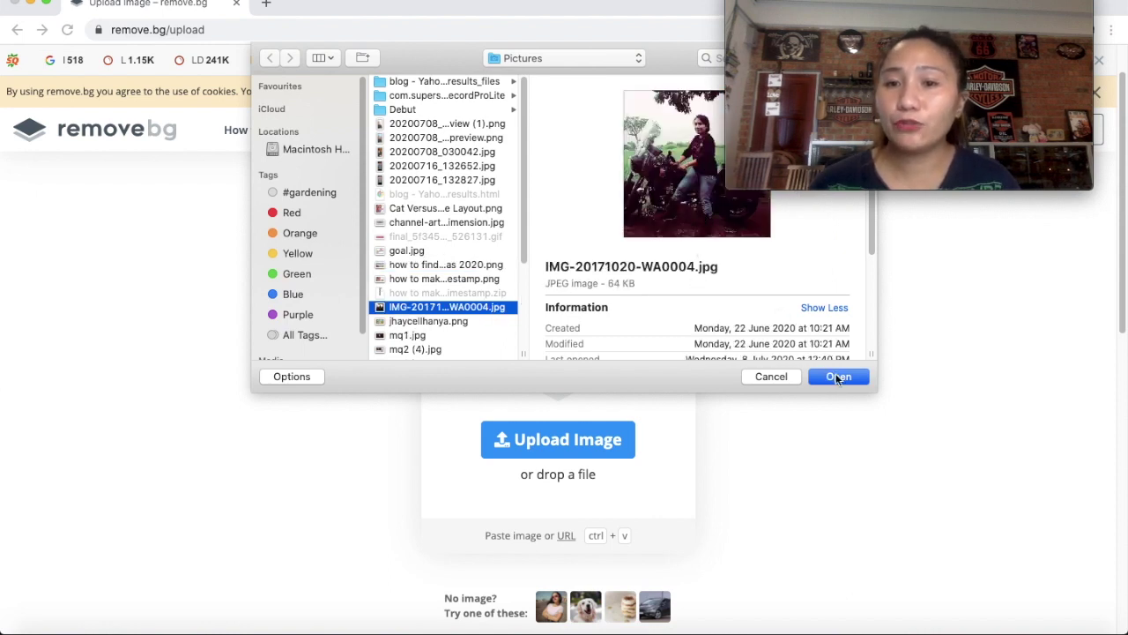
{"action": "left_click", "coordinate": [838, 376]}
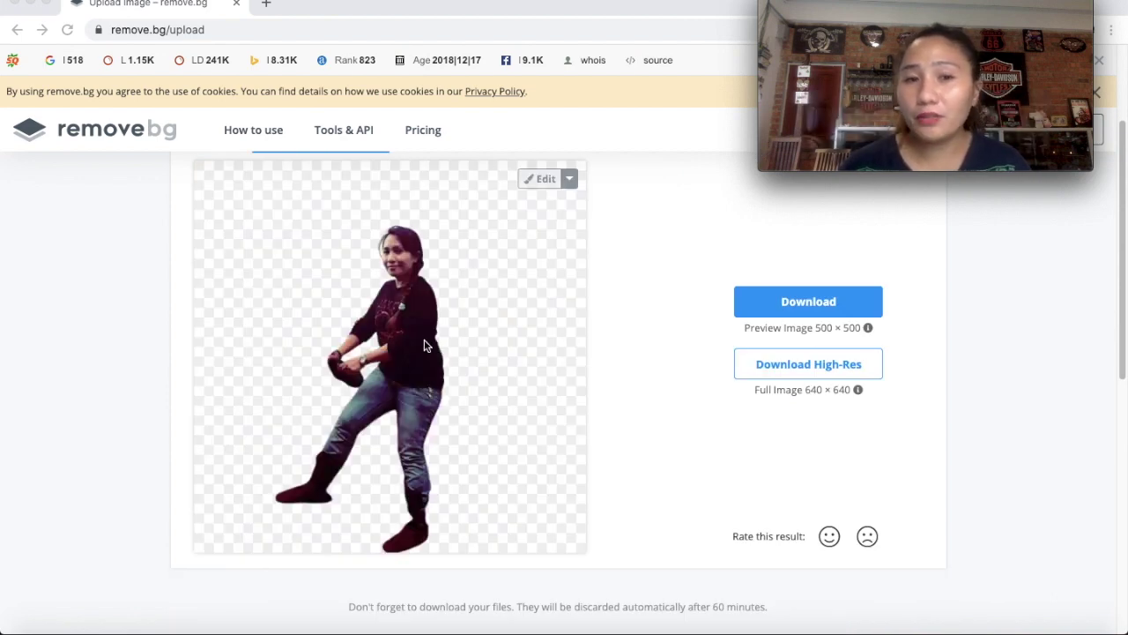
Open the background editor, try a blurred background, undo it and close the editor
{"action": "left_click", "coordinate": [554, 180]}
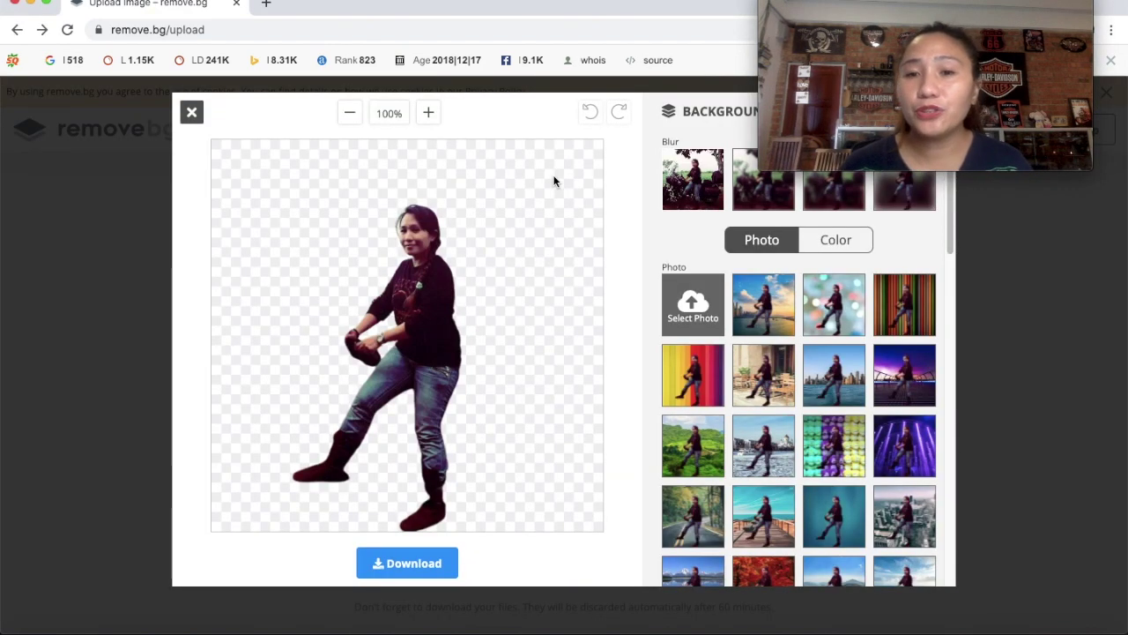
{"action": "left_click", "coordinate": [700, 181]}
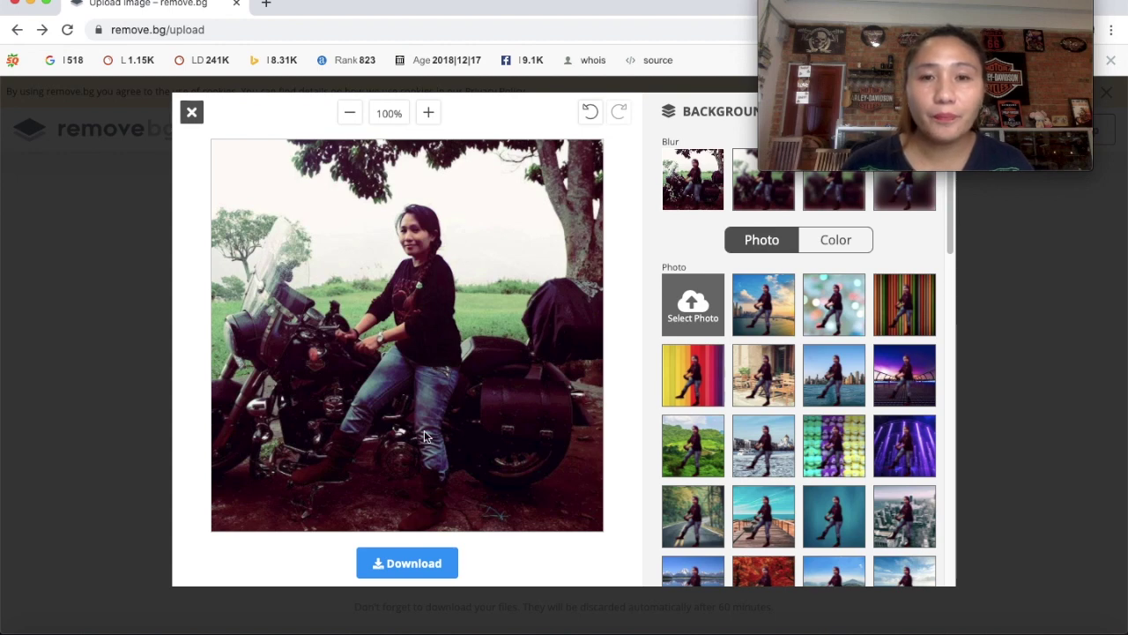
{"action": "left_click", "coordinate": [591, 112]}
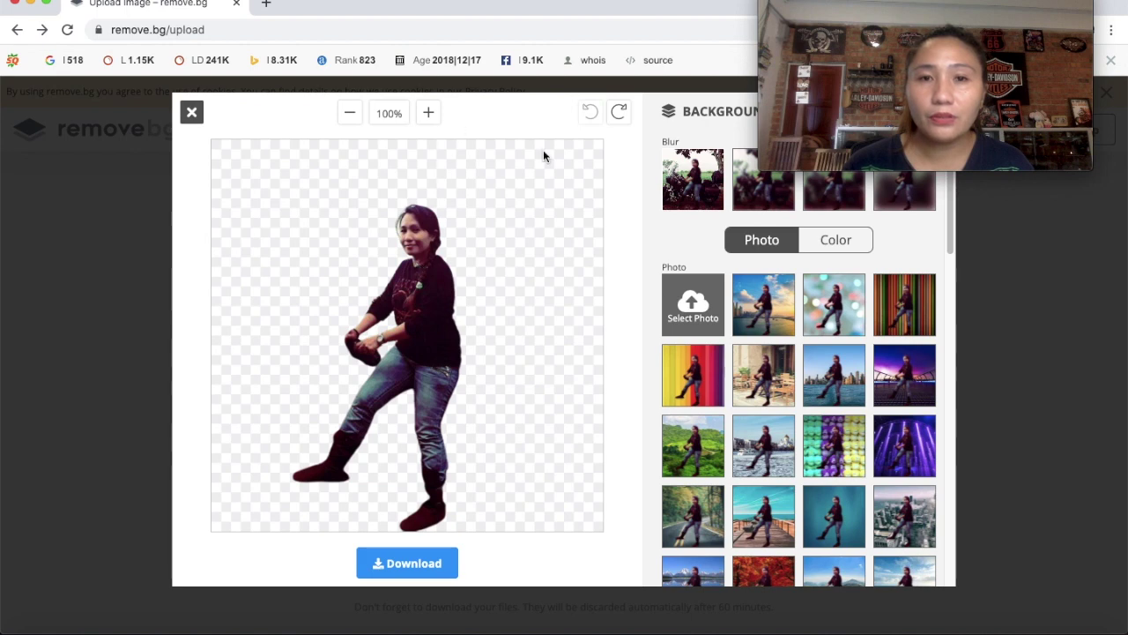
{"action": "left_click", "coordinate": [192, 113]}
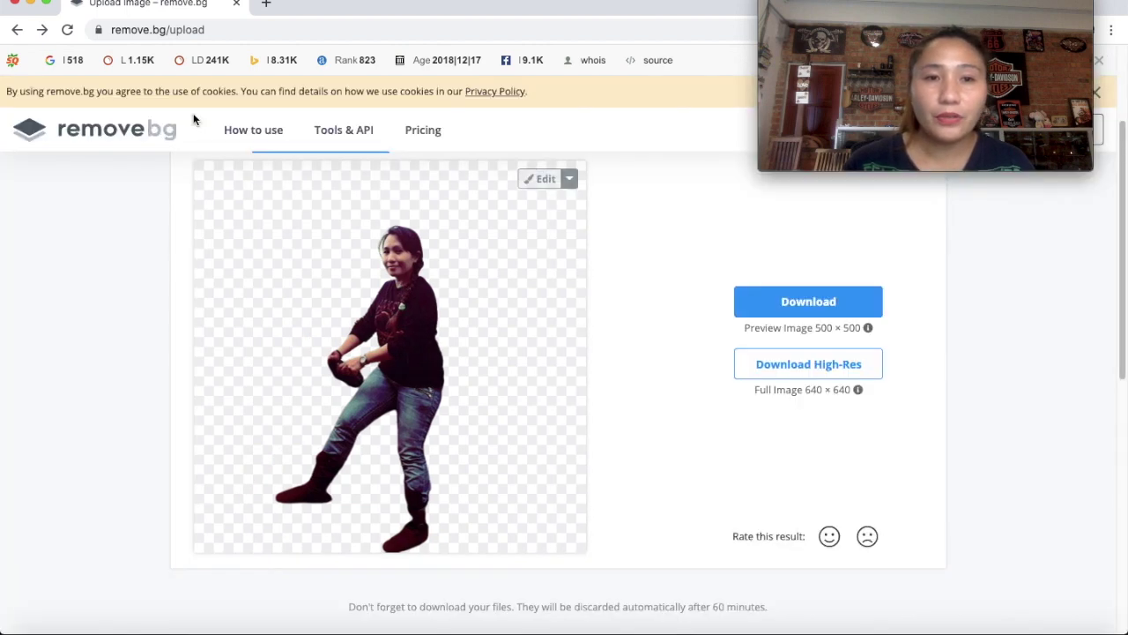
Reopen the editor on the preview-size cut-out and close it again
{"action": "left_click", "coordinate": [569, 179]}
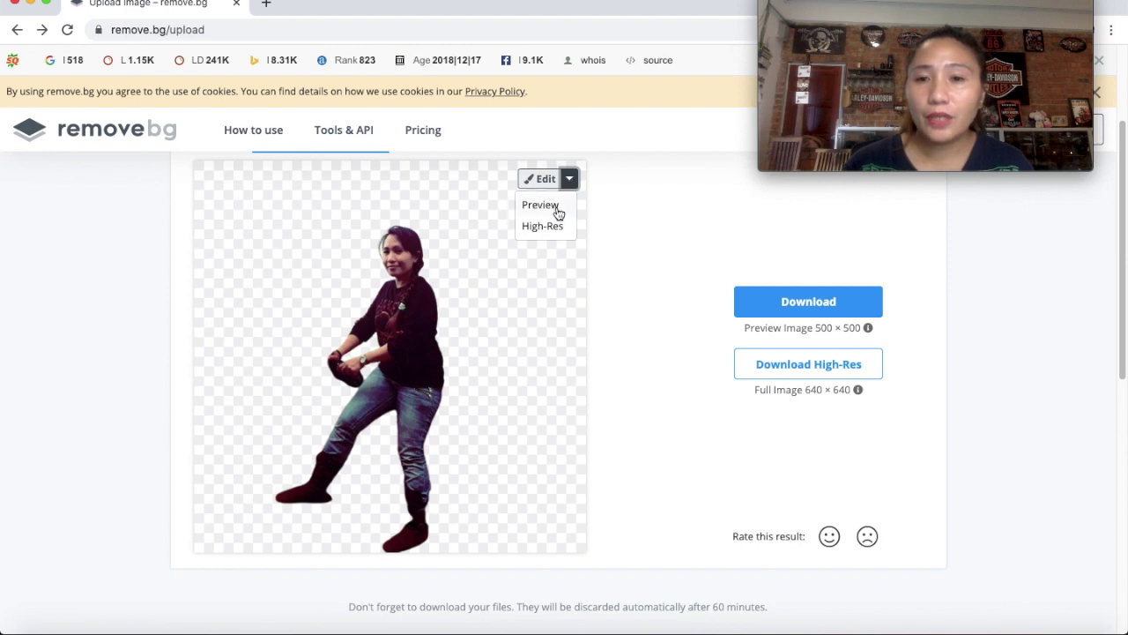
{"action": "left_click", "coordinate": [558, 212]}
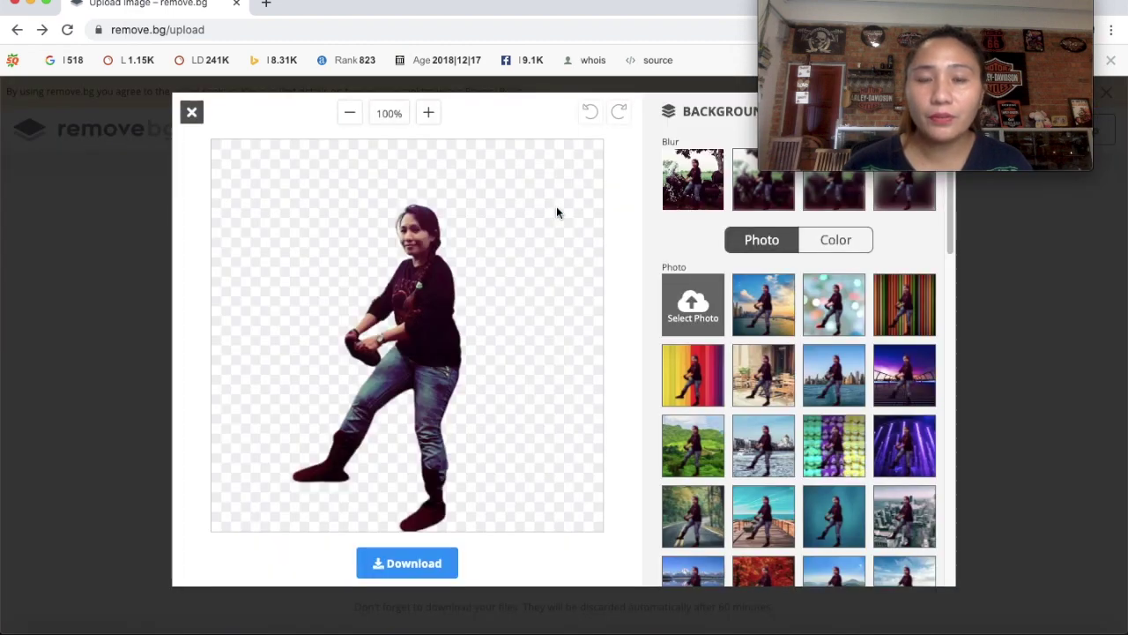
{"action": "left_click", "coordinate": [191, 112]}
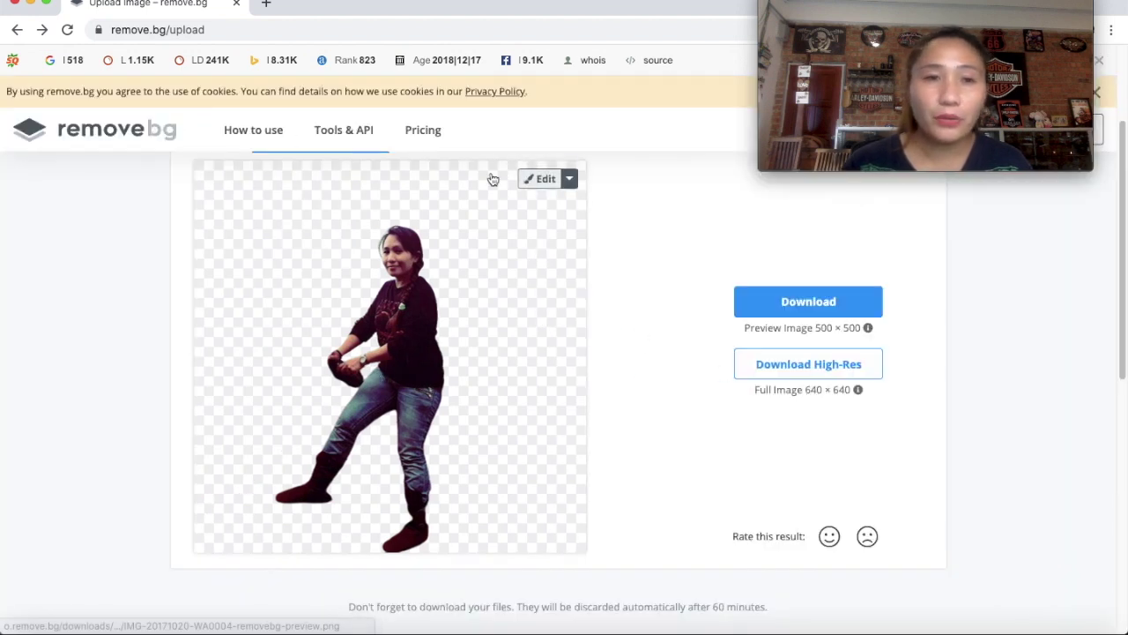
Go back and reopen remove.bg's upload page via the remo address-bar suggestion
{"action": "left_click", "coordinate": [17, 30]}
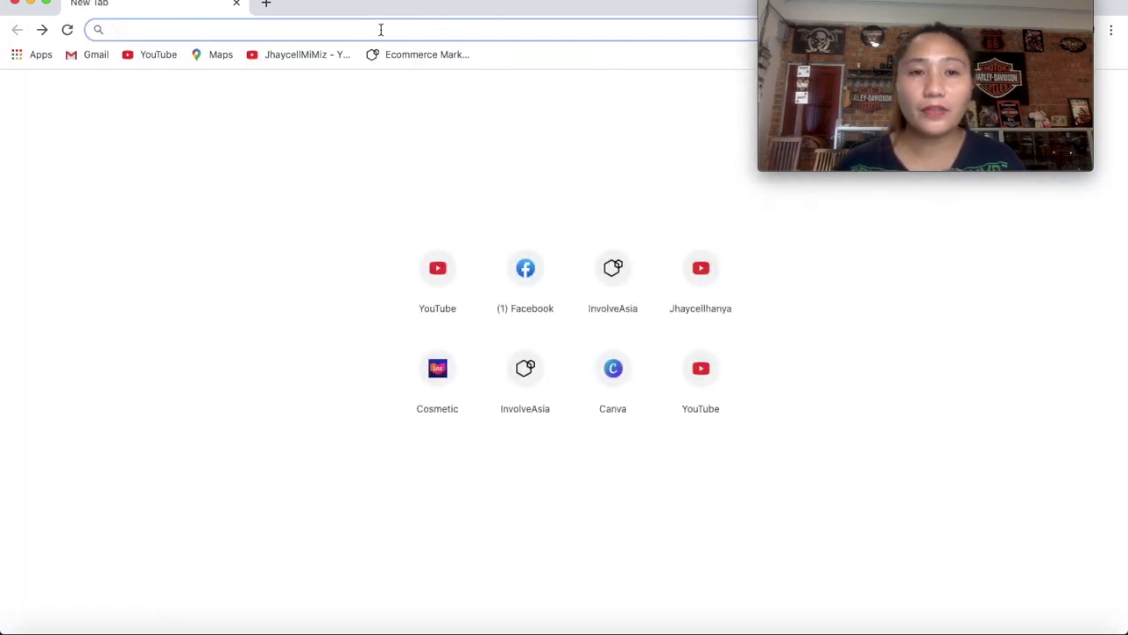
{"action": "type", "text": "re"}
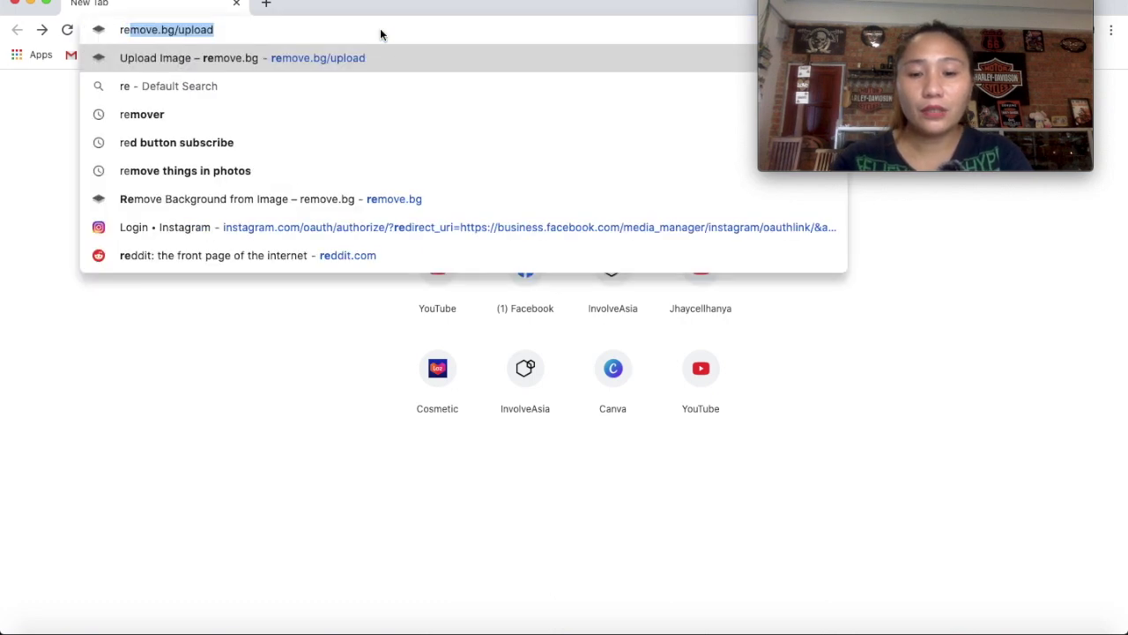
{"action": "type", "text": "mo"}
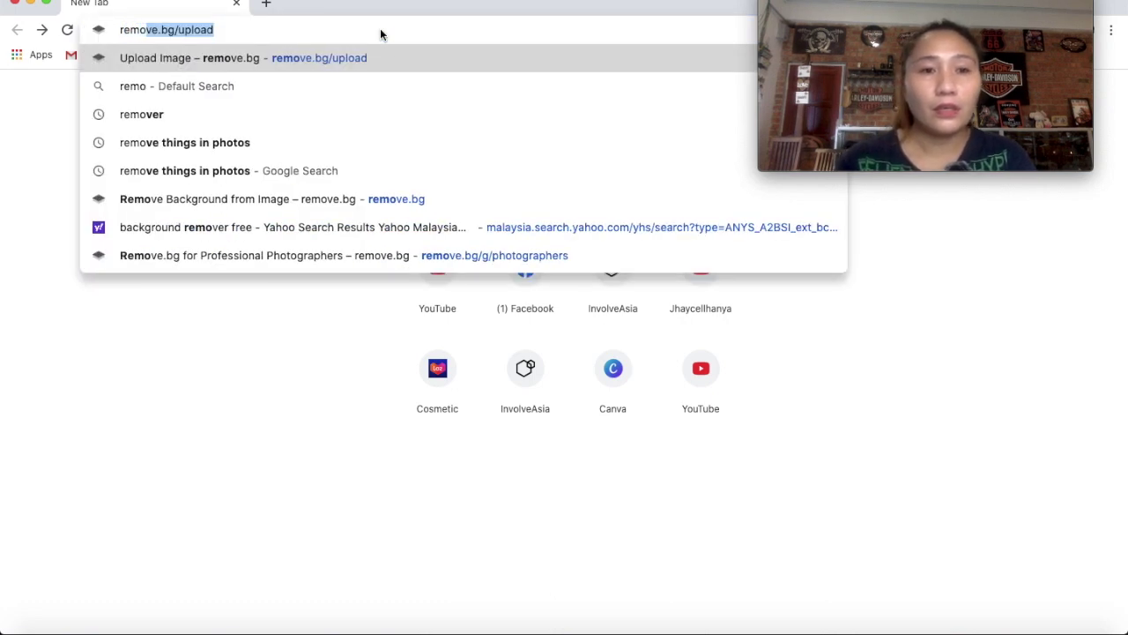
{"action": "left_click", "coordinate": [259, 209]}
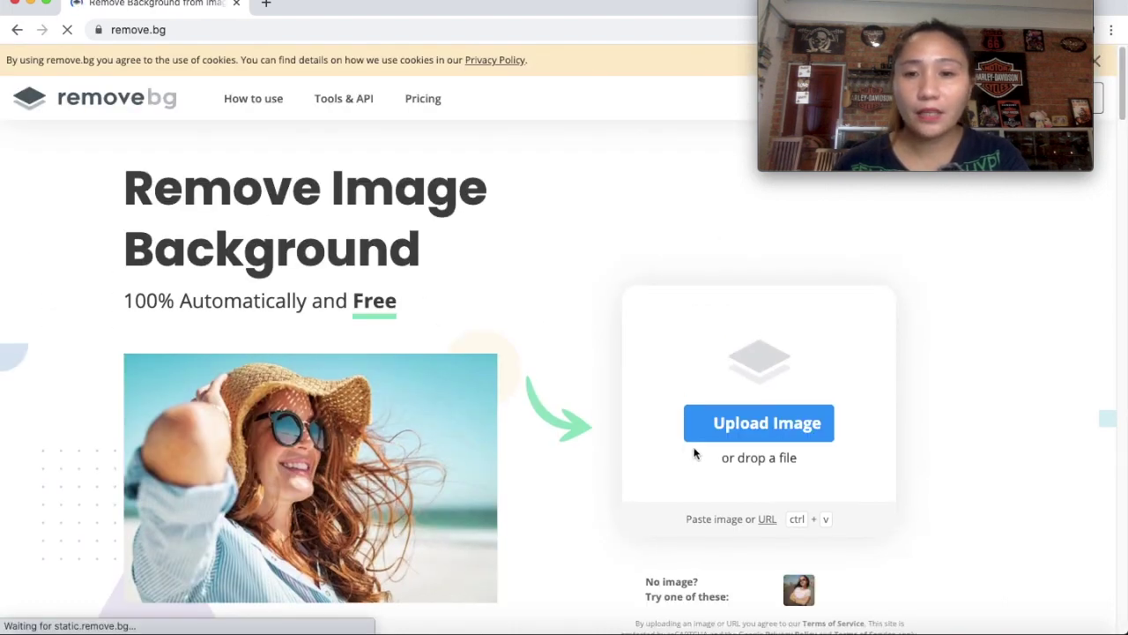
{"action": "left_click", "coordinate": [733, 436]}
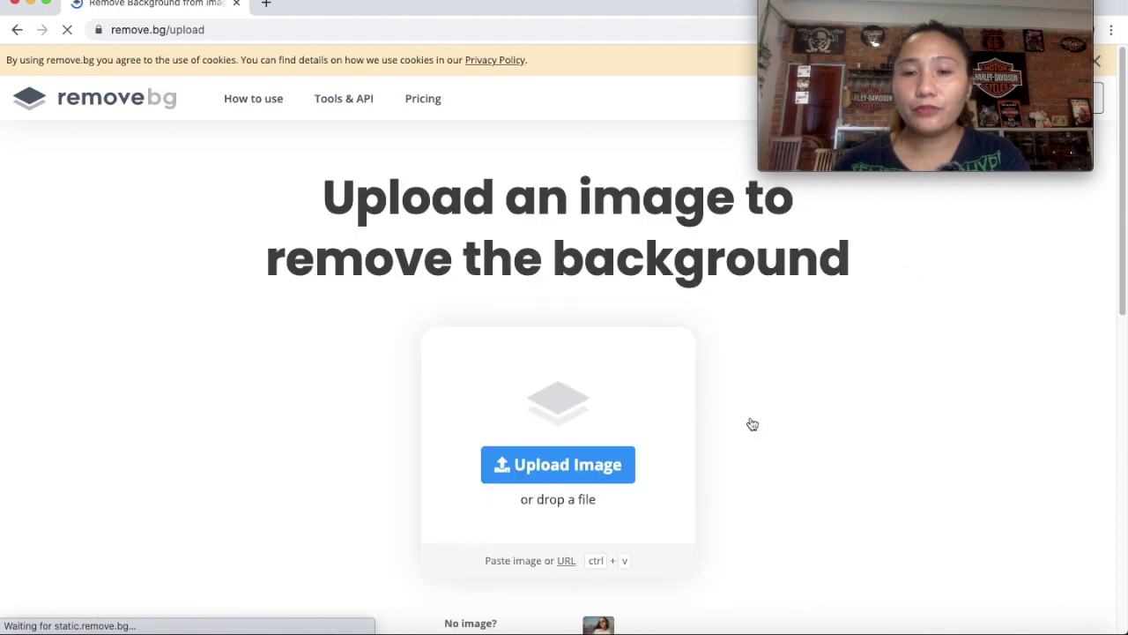
Upload the crossed-arms portrait 20200708_030042-removebg-preview.png from Pictures
{"action": "left_click", "coordinate": [588, 468]}
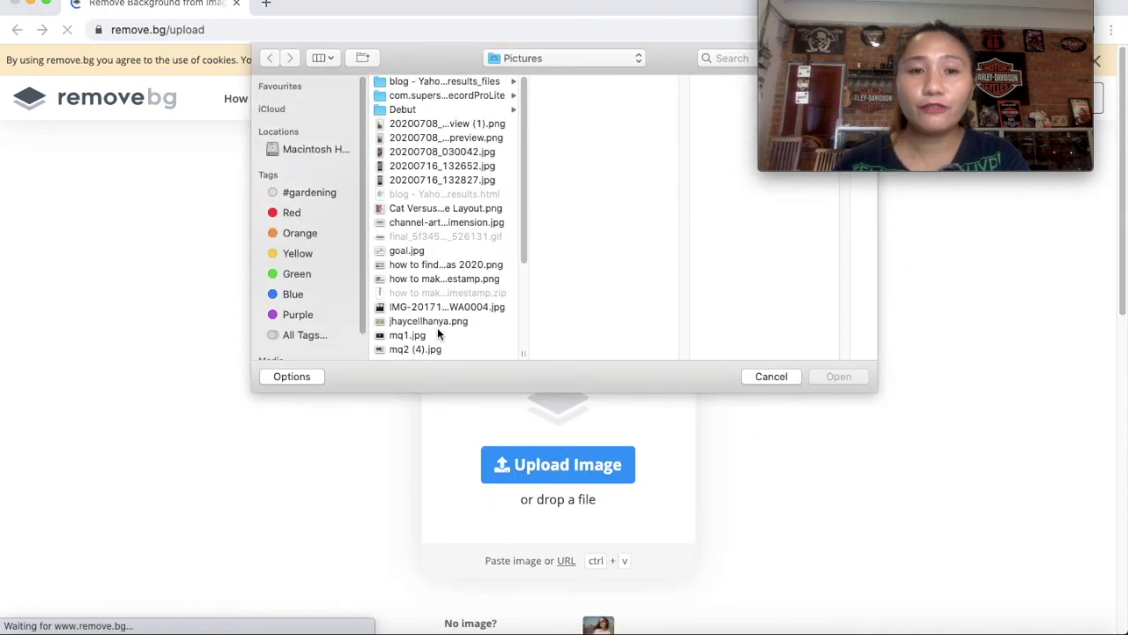
{"action": "left_click", "coordinate": [437, 324]}
{"action": "left_click", "coordinate": [456, 308]}
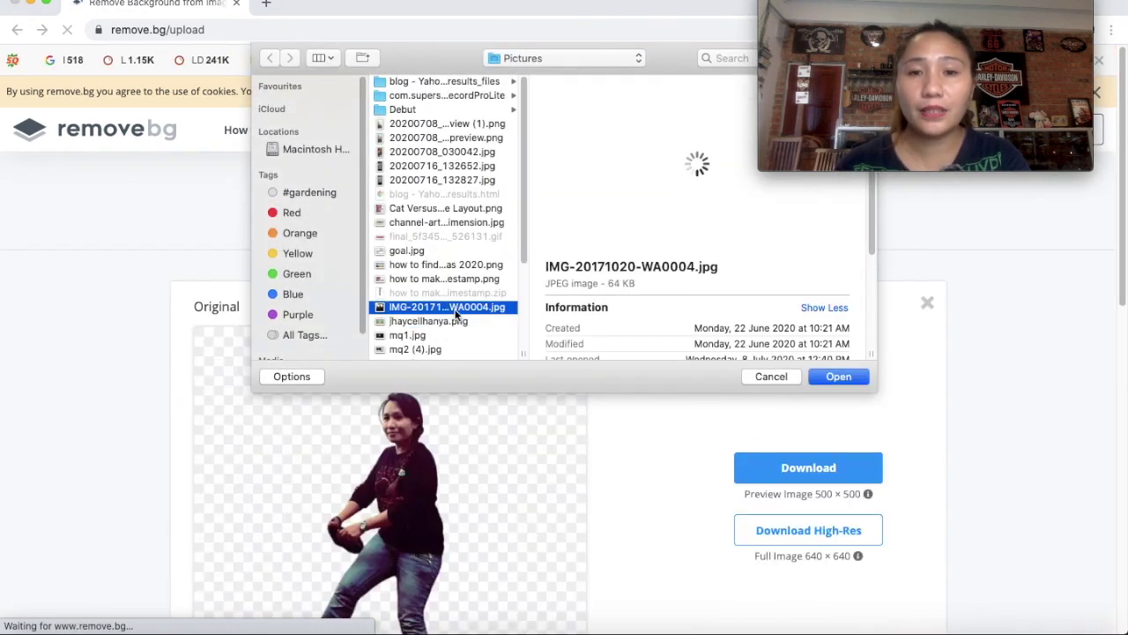
{"action": "left_click", "coordinate": [457, 280]}
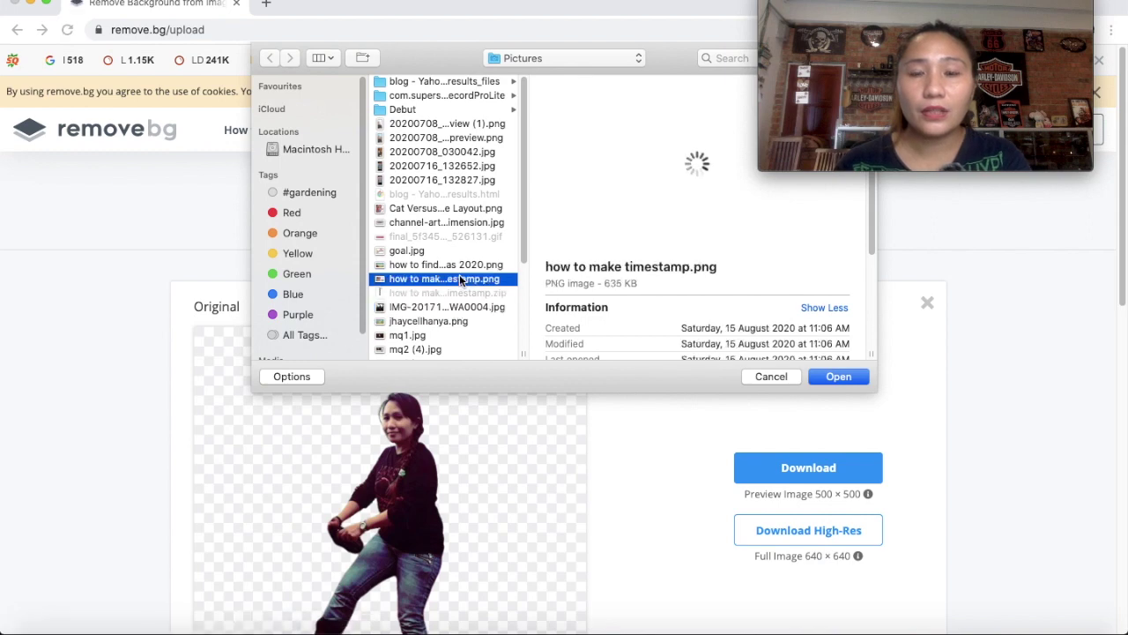
{"action": "left_click", "coordinate": [466, 267]}
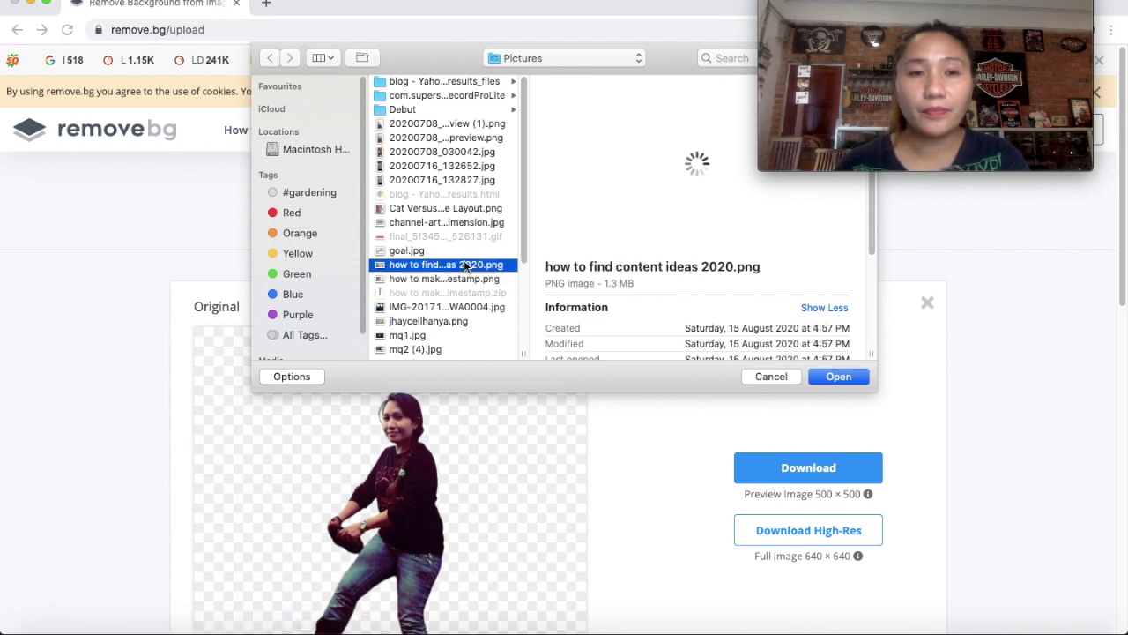
{"action": "left_click", "coordinate": [527, 58]}
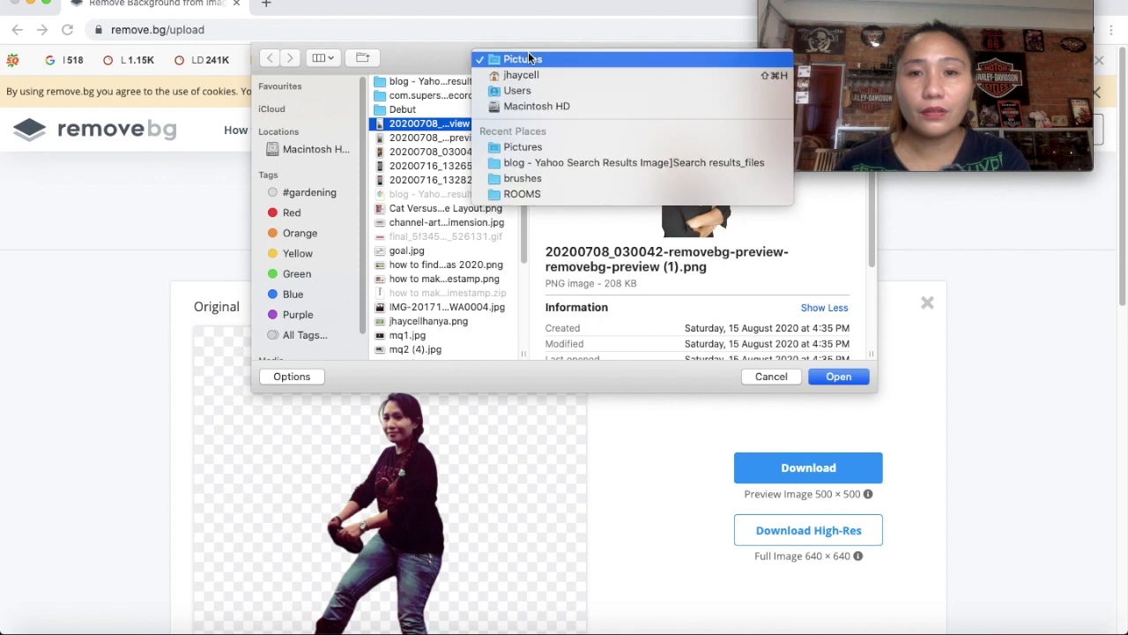
{"action": "left_click", "coordinate": [373, 218]}
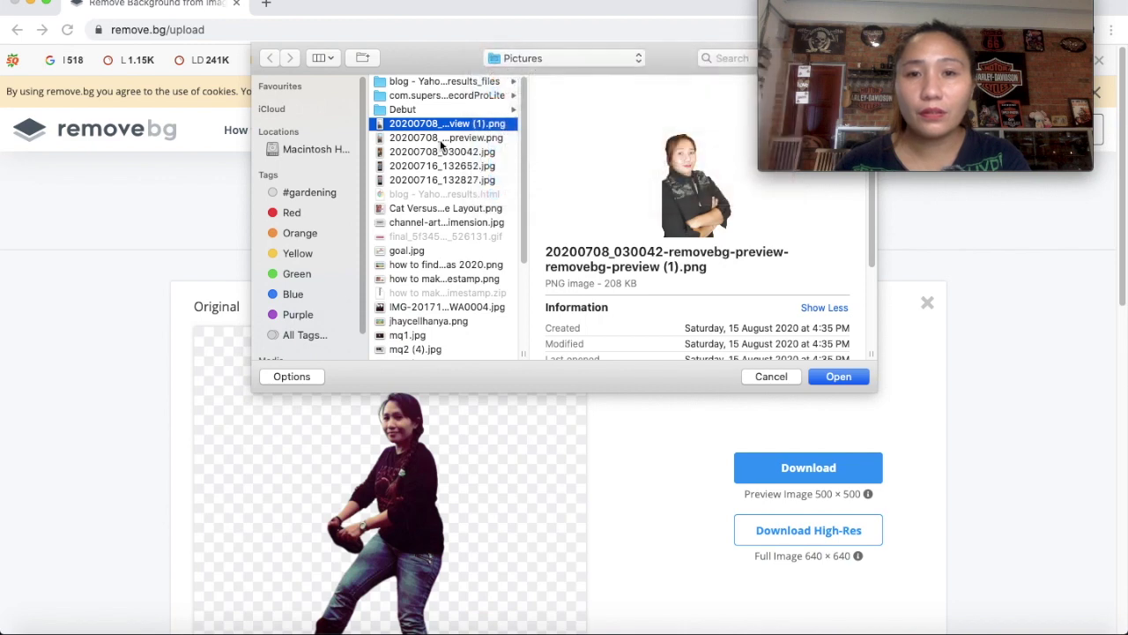
{"action": "left_click", "coordinate": [443, 139]}
{"action": "left_click", "coordinate": [839, 376]}
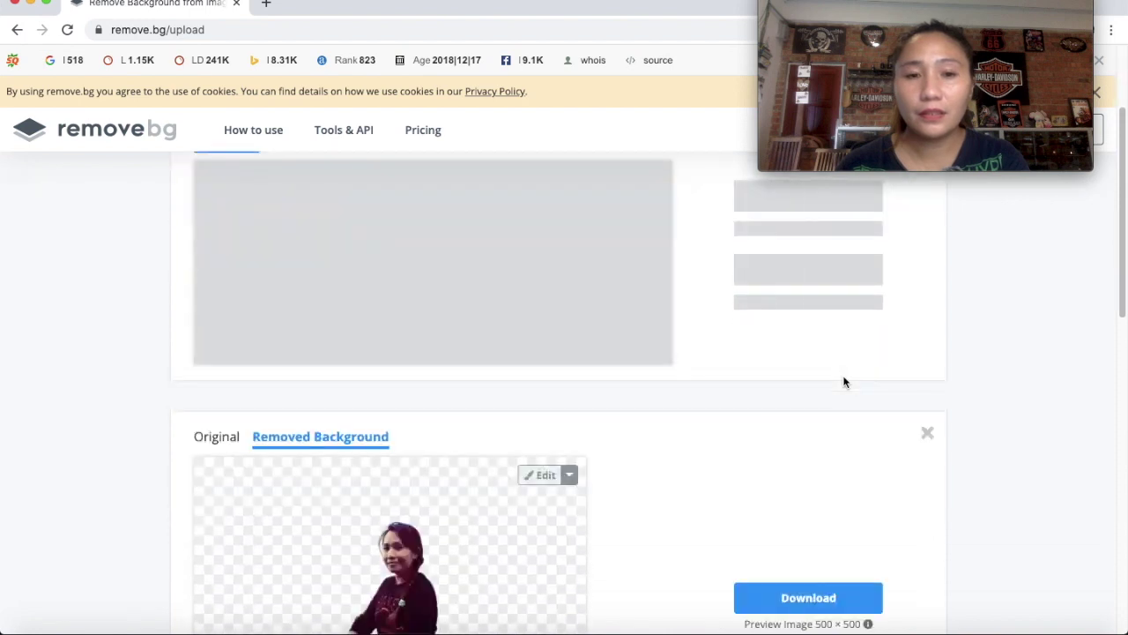
{"action": "scroll", "coordinate": [717, 407], "scroll_direction": "down", "scroll_amount": 2}
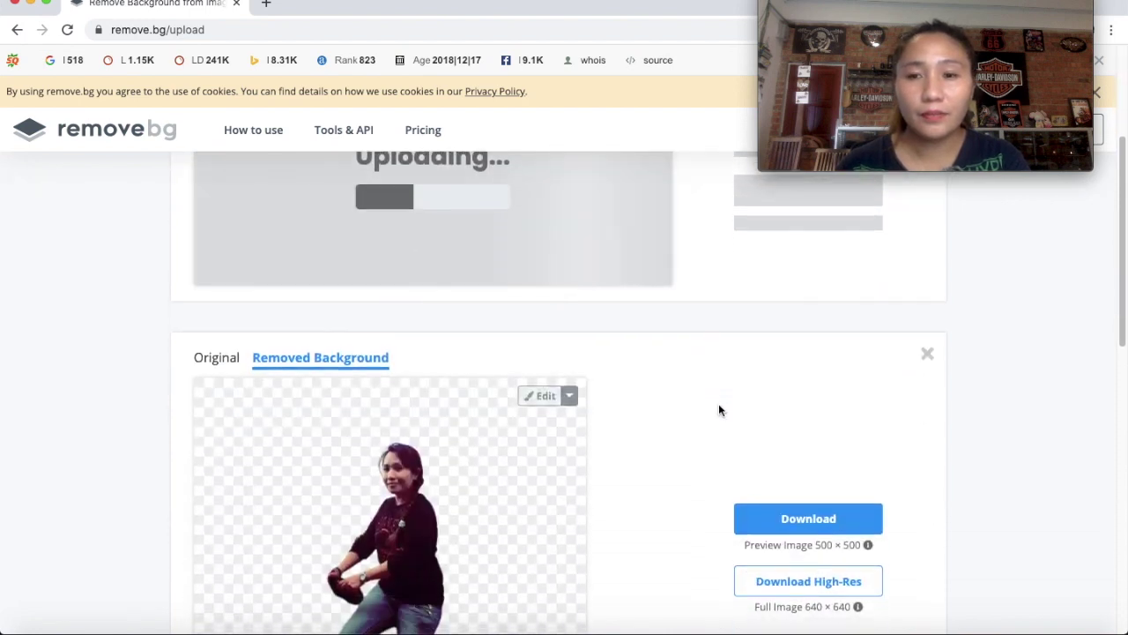
{"action": "left_click", "coordinate": [928, 358]}
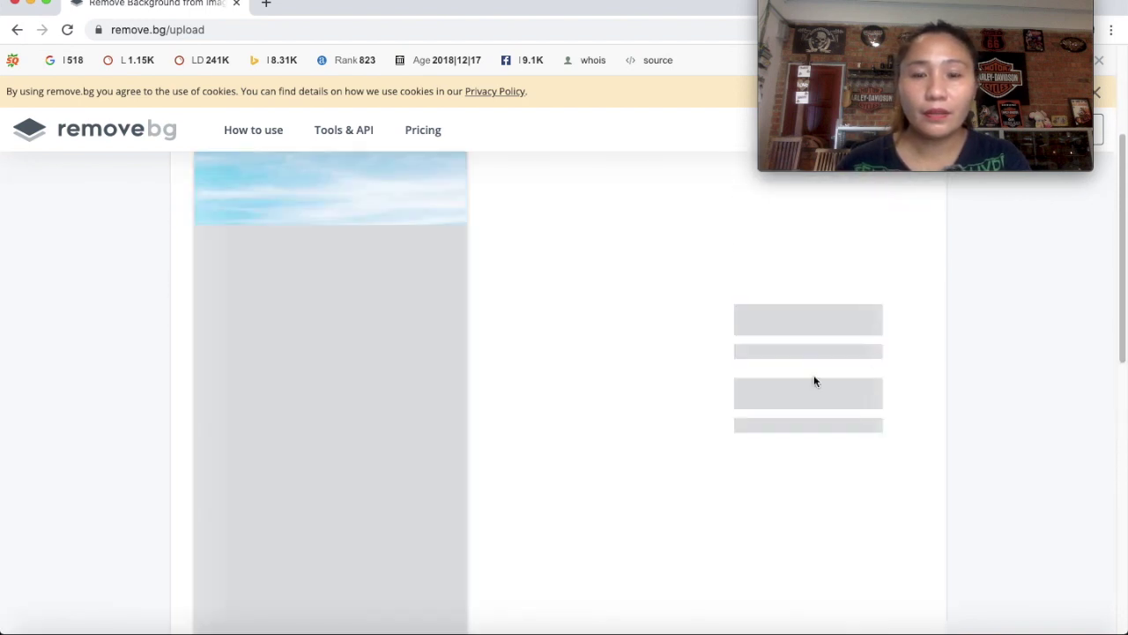
{"action": "scroll", "coordinate": [734, 404], "scroll_direction": "down", "scroll_amount": 1}
{"action": "scroll", "coordinate": [734, 405], "scroll_direction": "down", "scroll_amount": 2}
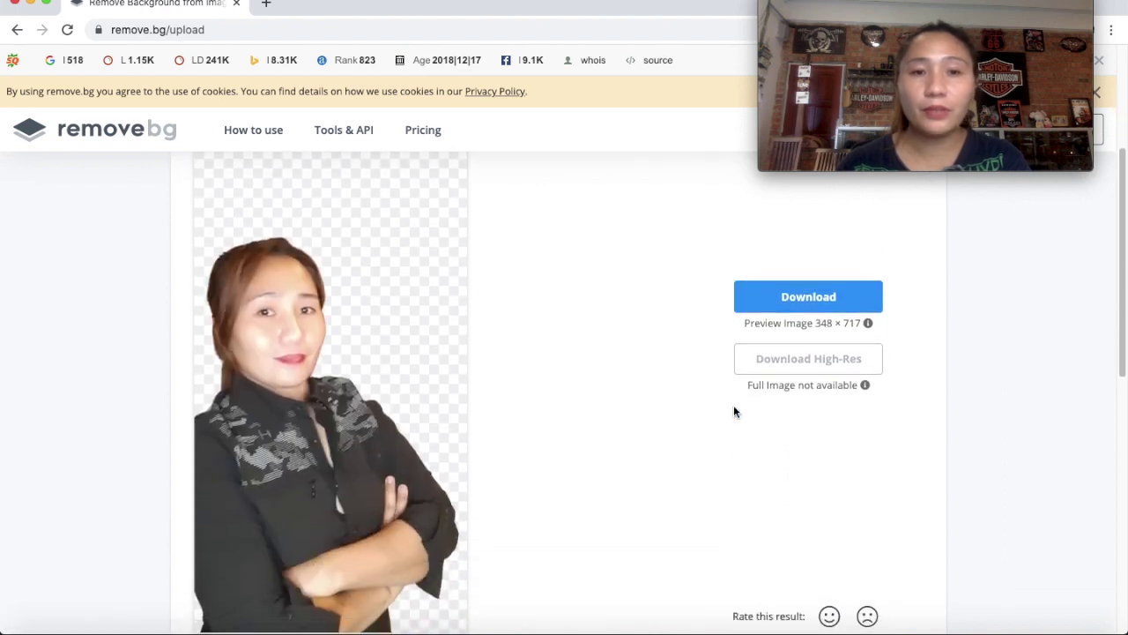
{"action": "scroll", "coordinate": [407, 439], "scroll_direction": "up", "scroll_amount": 2}
{"action": "scroll", "coordinate": [407, 440], "scroll_direction": "up", "scroll_amount": 2}
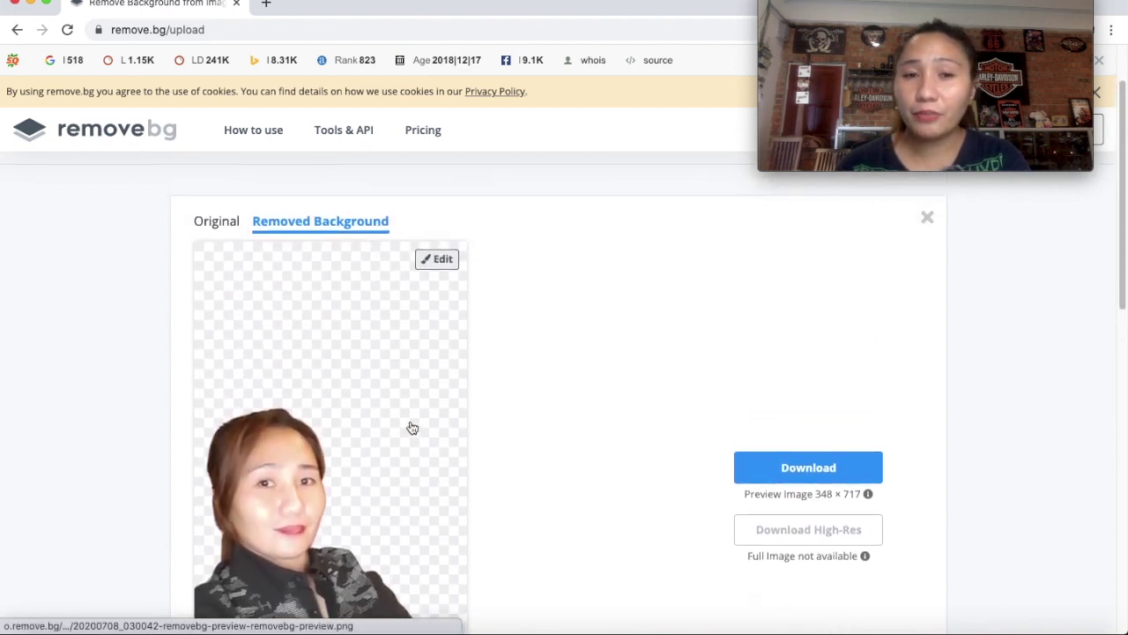
{"action": "scroll", "coordinate": [587, 405], "scroll_direction": "down", "scroll_amount": 3}
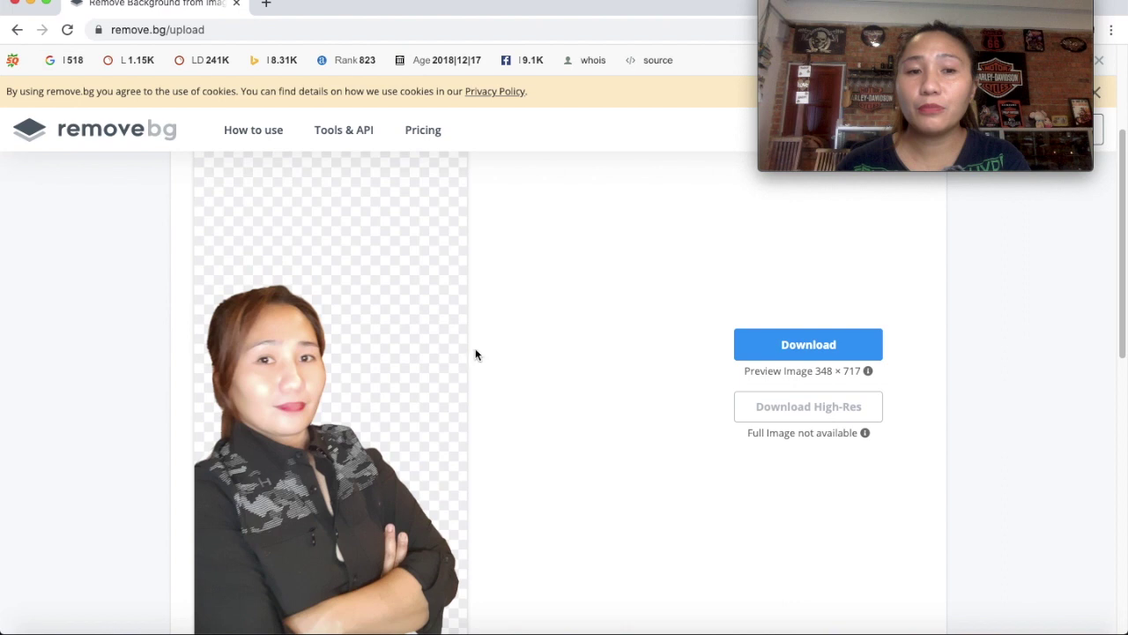
{"action": "scroll", "coordinate": [423, 401], "scroll_direction": "down", "scroll_amount": 2}
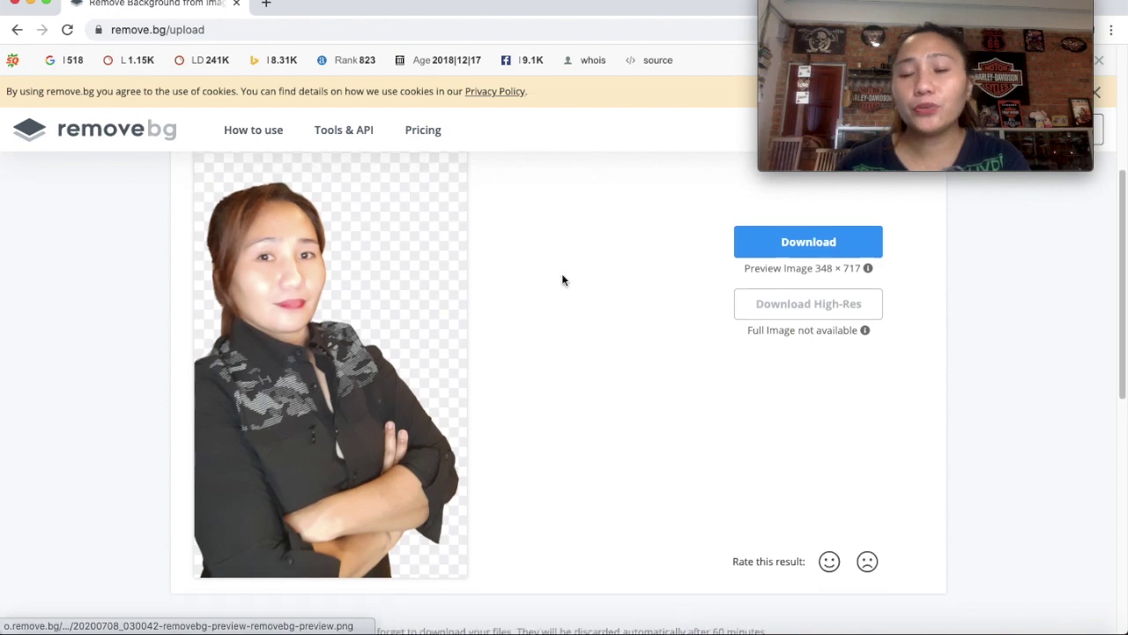
{"action": "scroll", "coordinate": [563, 280], "scroll_direction": "down", "scroll_amount": 5}
{"action": "scroll", "coordinate": [561, 280], "scroll_direction": "up", "scroll_amount": 10}
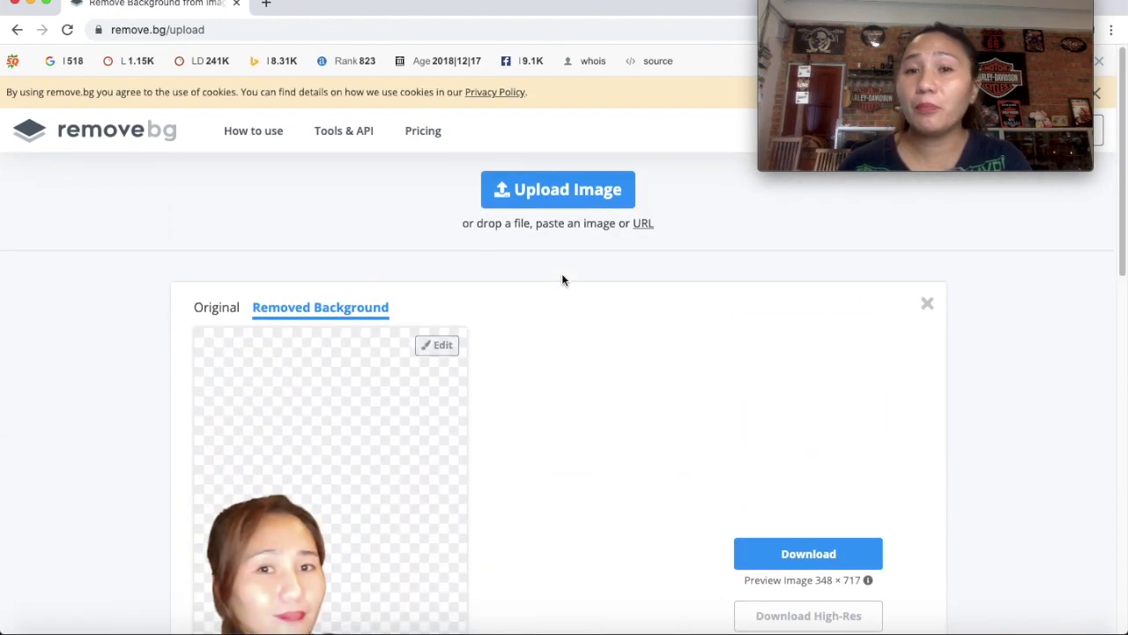
{"action": "scroll", "coordinate": [561, 276], "scroll_direction": "down", "scroll_amount": 2}
{"action": "scroll", "coordinate": [595, 248], "scroll_direction": "up", "scroll_amount": 3}
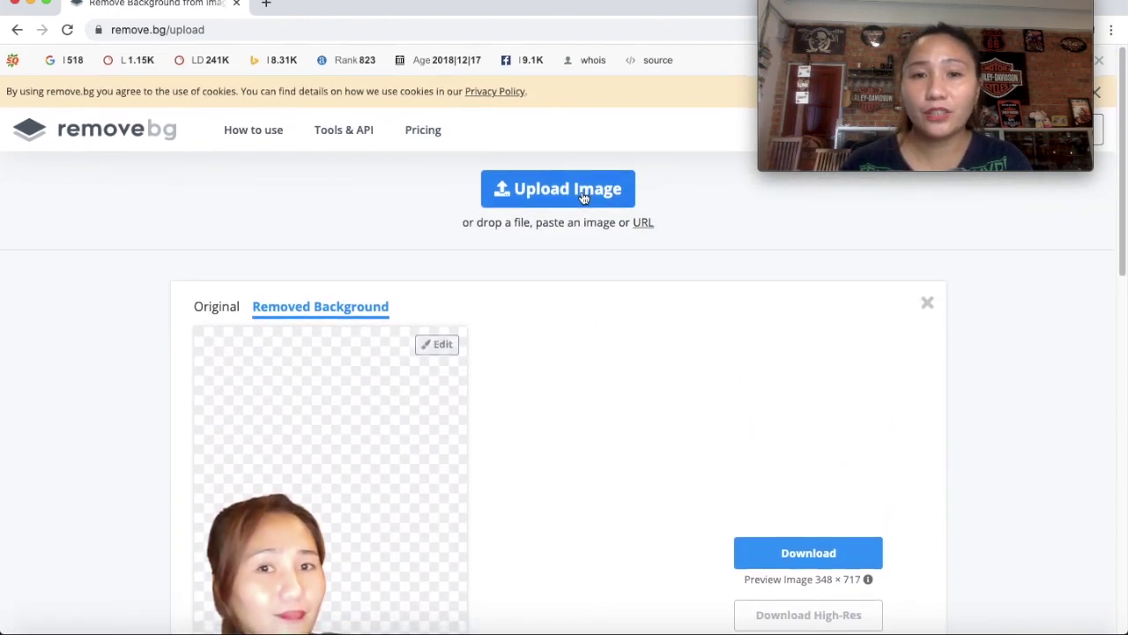
Select 20200708_030042.jpg in the Pictures folder and upload it
{"action": "left_click", "coordinate": [582, 197]}
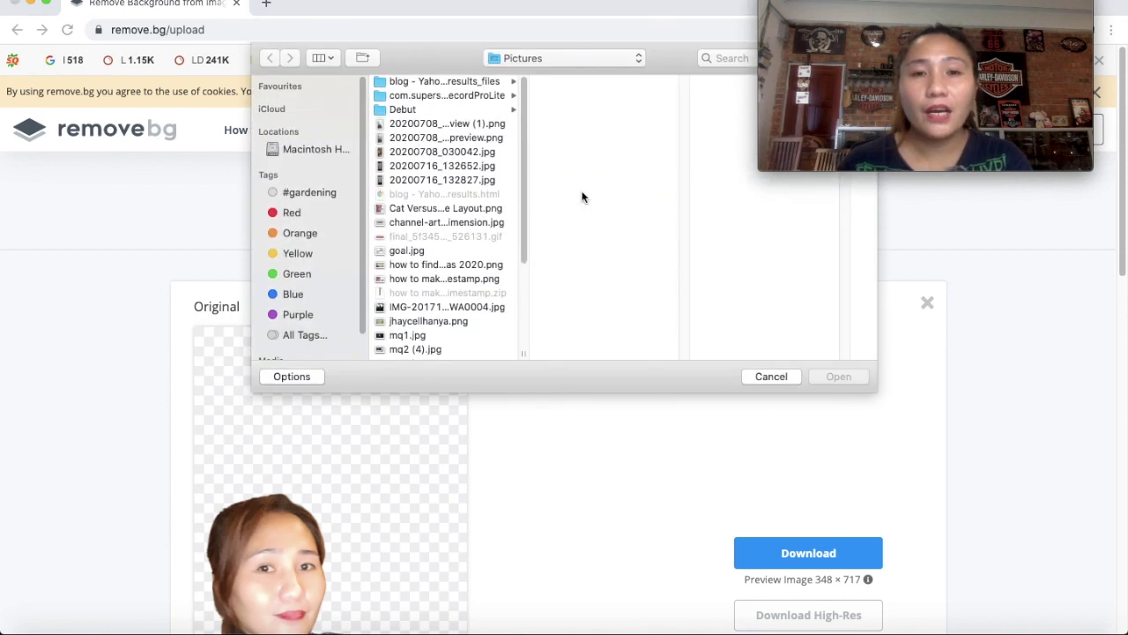
{"action": "left_click", "coordinate": [481, 223]}
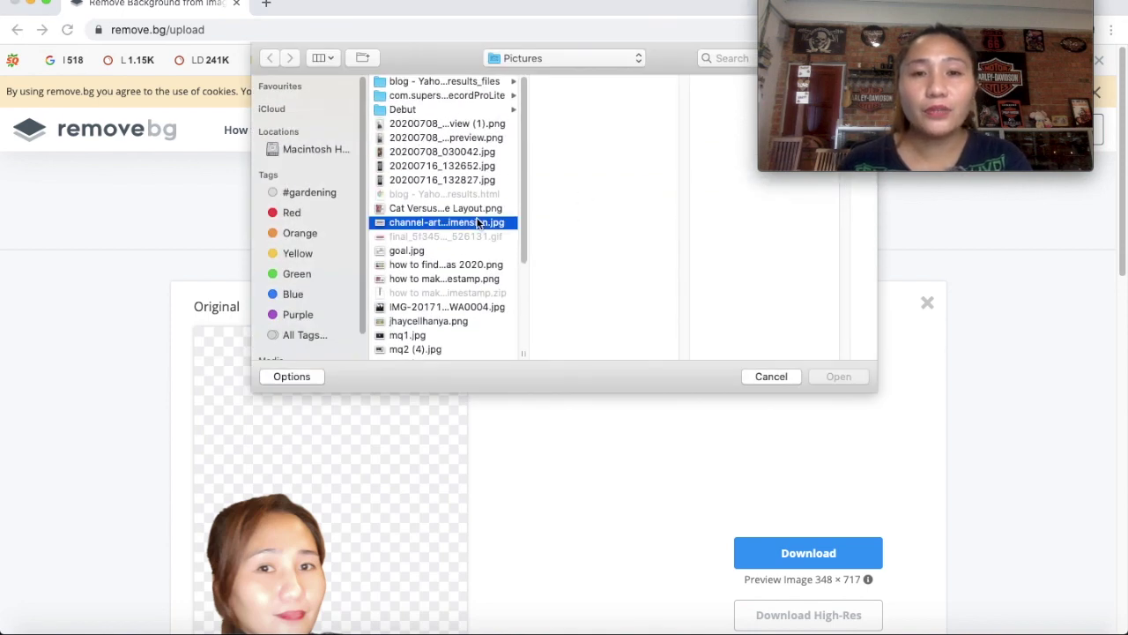
{"action": "left_click", "coordinate": [476, 152]}
{"action": "left_click", "coordinate": [475, 167]}
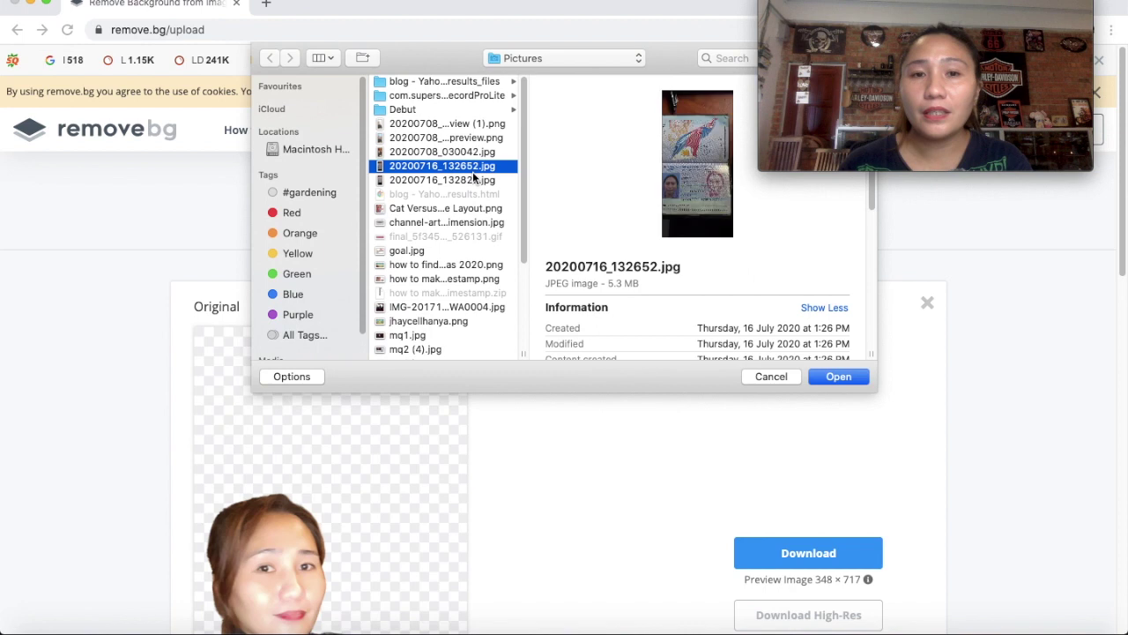
{"action": "left_click", "coordinate": [475, 156]}
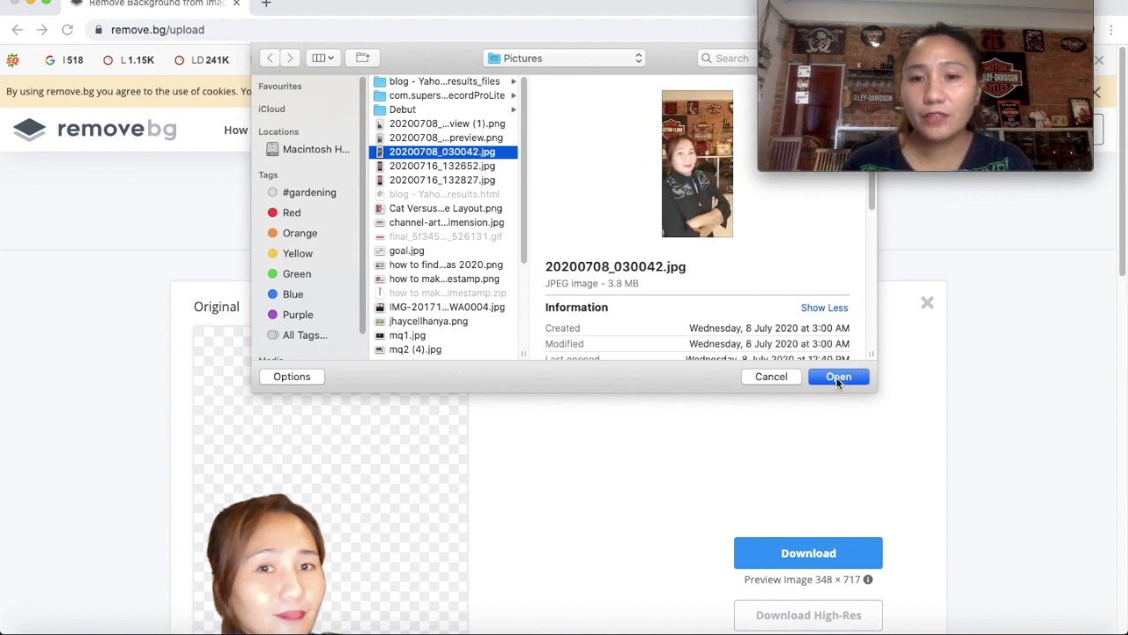
{"action": "left_click", "coordinate": [838, 379]}
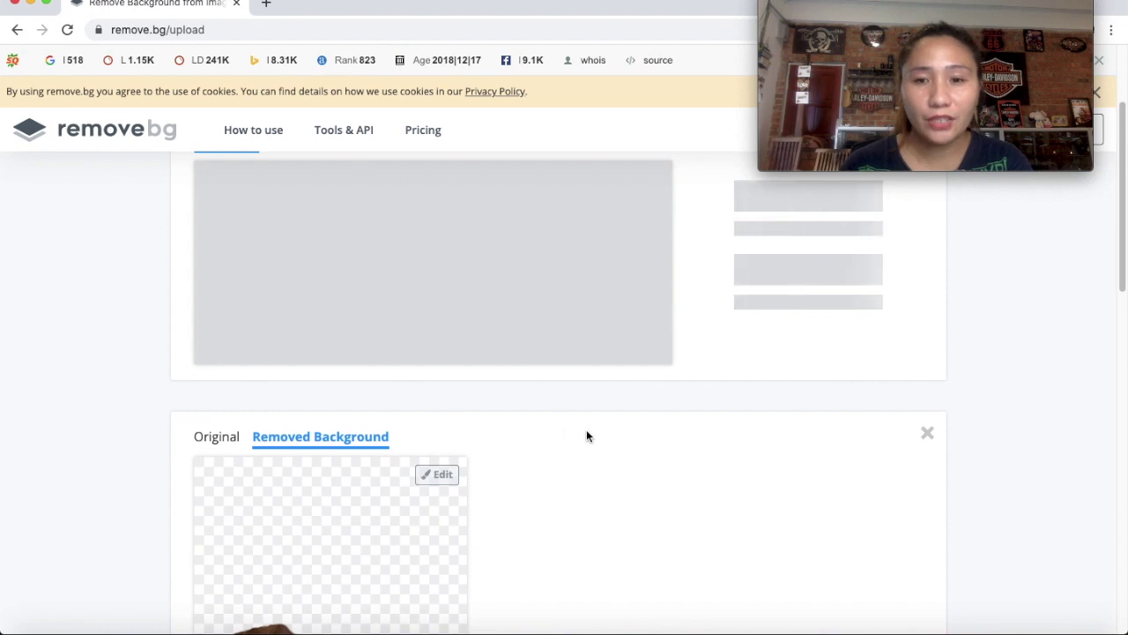
Dismiss the earlier result and open the background editor on the portrait cut-out
{"action": "left_click", "coordinate": [927, 433]}
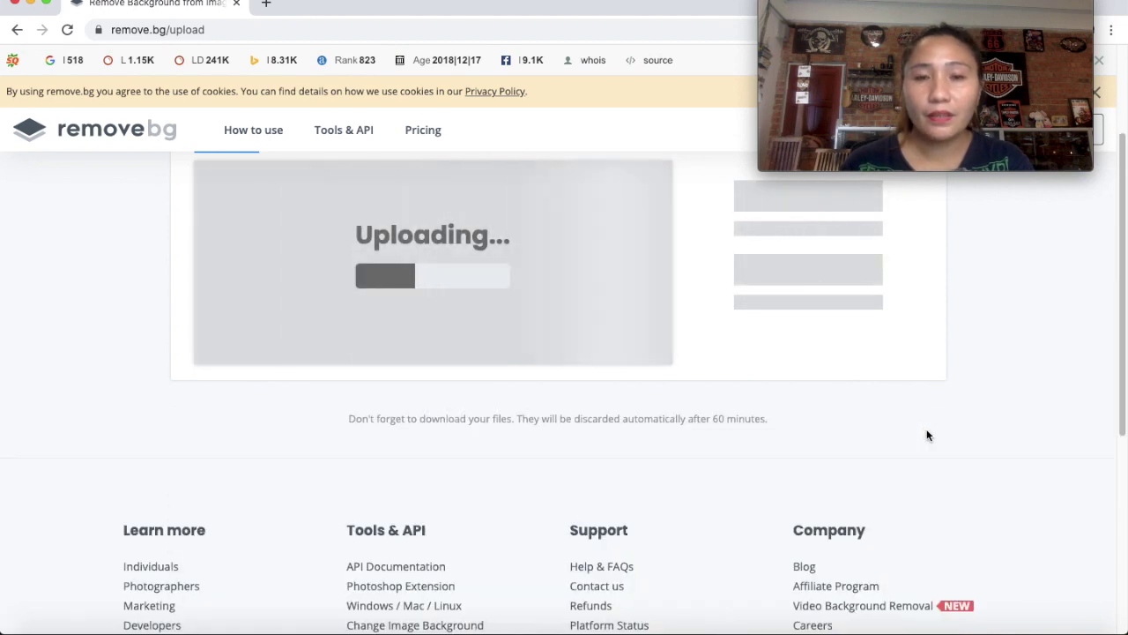
{"action": "scroll", "coordinate": [696, 503], "scroll_direction": "up", "scroll_amount": 2}
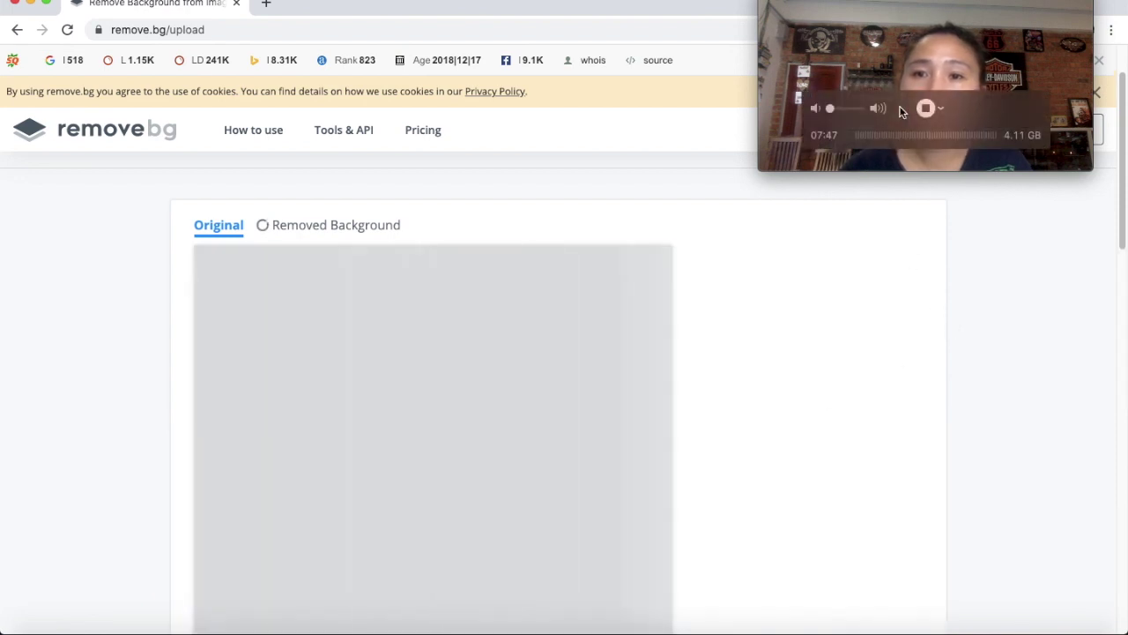
{"action": "scroll", "coordinate": [491, 403], "scroll_direction": "down", "scroll_amount": 1}
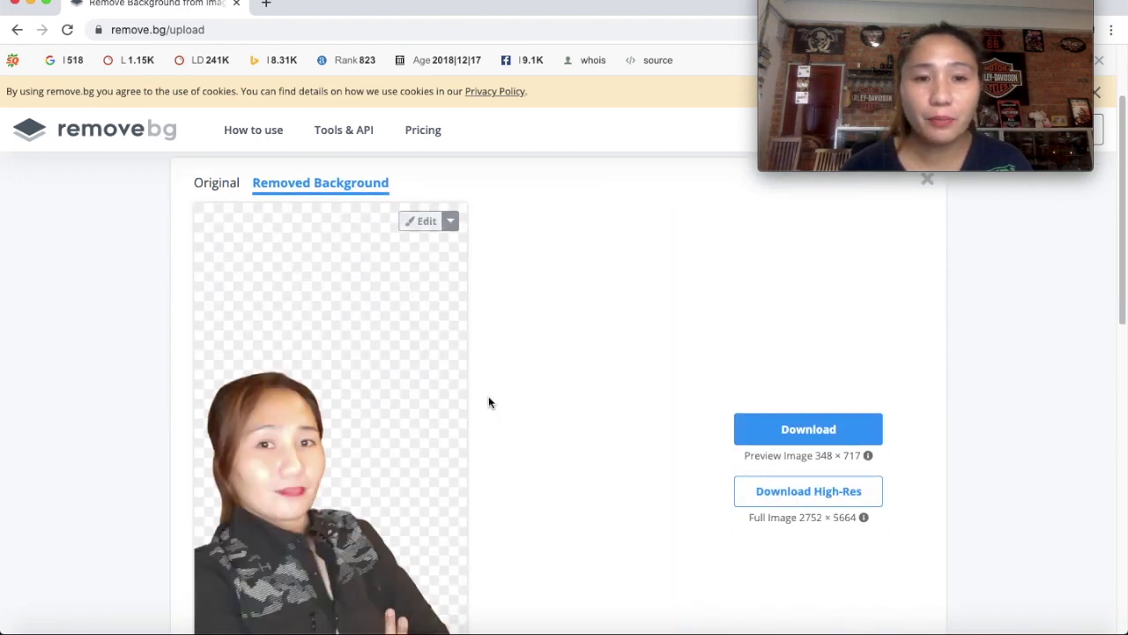
{"action": "scroll", "coordinate": [490, 403], "scroll_direction": "down", "scroll_amount": 1}
{"action": "scroll", "coordinate": [489, 403], "scroll_direction": "down", "scroll_amount": 1}
{"action": "scroll", "coordinate": [640, 277], "scroll_direction": "up", "scroll_amount": 1}
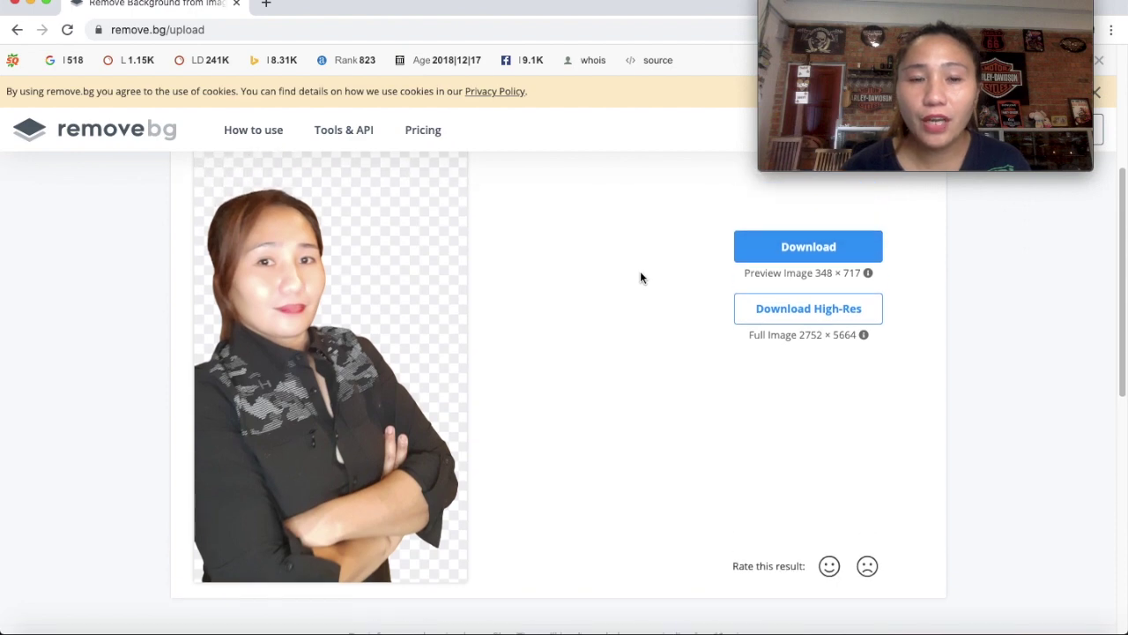
{"action": "scroll", "coordinate": [641, 277], "scroll_direction": "up", "scroll_amount": 2}
{"action": "scroll", "coordinate": [641, 278], "scroll_direction": "up", "scroll_amount": 1}
{"action": "left_click", "coordinate": [449, 248]}
{"action": "left_click", "coordinate": [428, 248]}
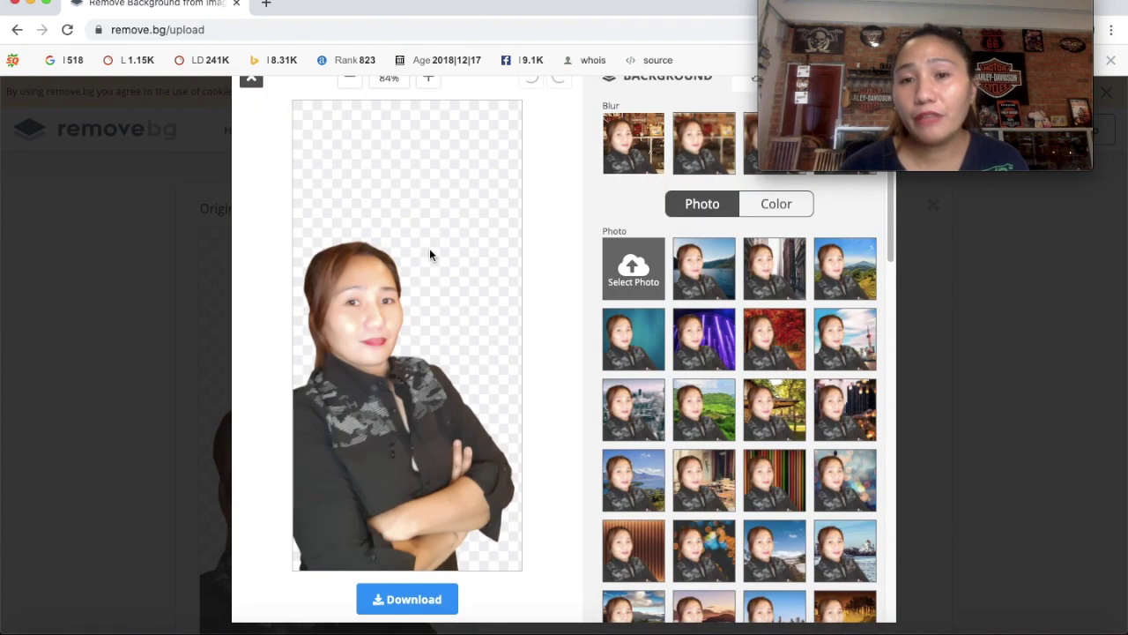
Try white, red, pink, light-blue and teal solid-colour backgrounds behind the portrait
{"action": "left_click", "coordinate": [776, 208]}
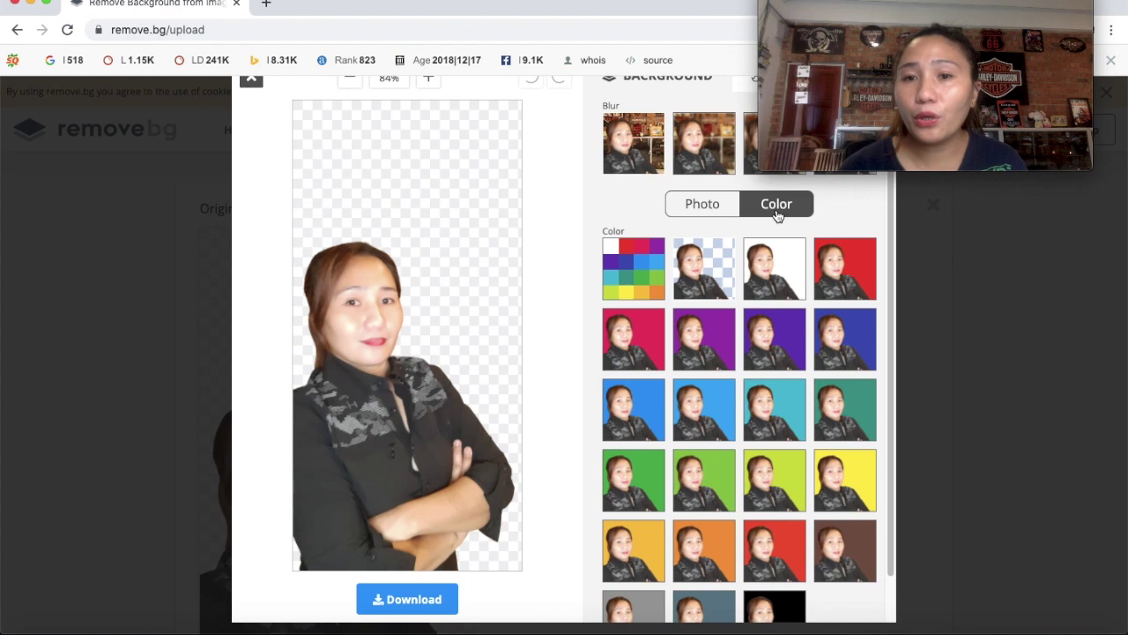
{"action": "scroll", "coordinate": [781, 527], "scroll_direction": "down", "scroll_amount": 1}
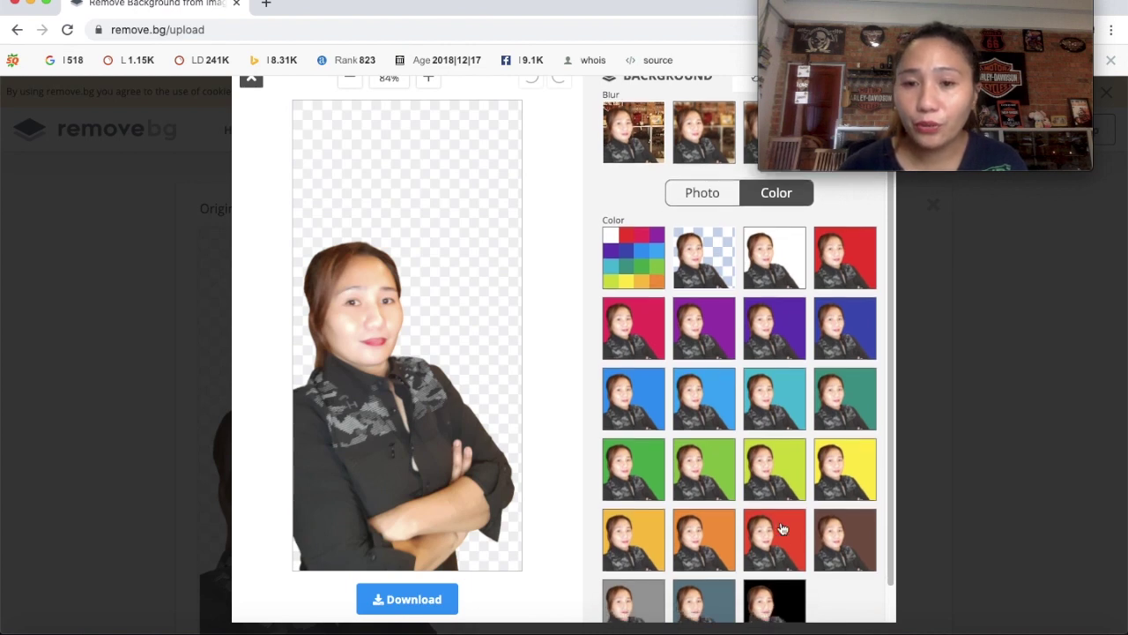
{"action": "scroll", "coordinate": [781, 527], "scroll_direction": "up", "scroll_amount": 1}
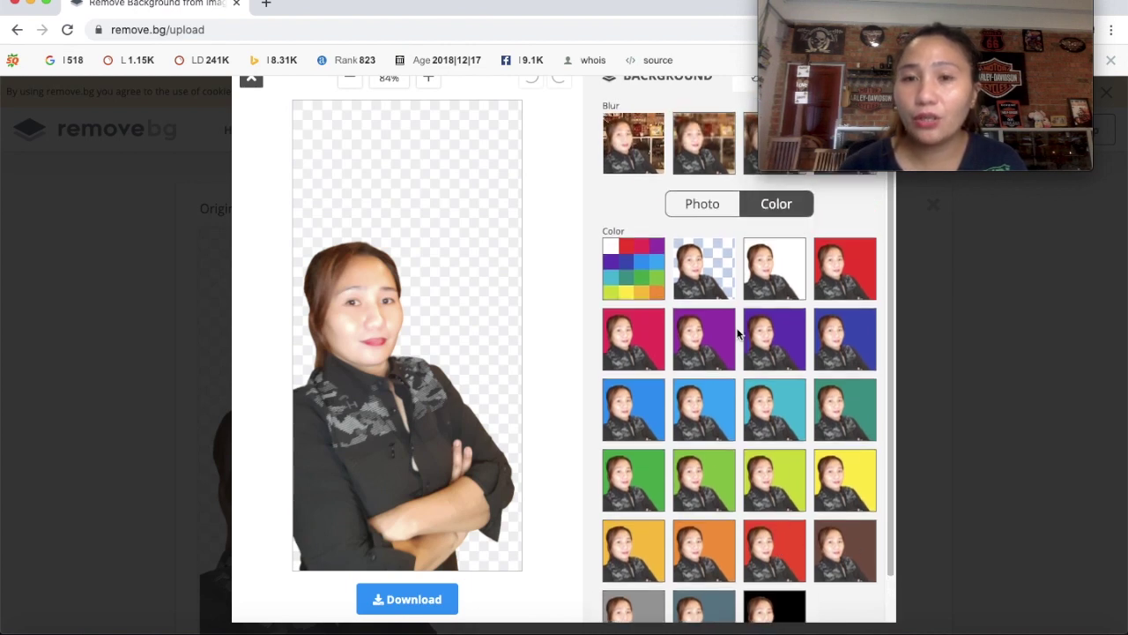
{"action": "left_click", "coordinate": [773, 281]}
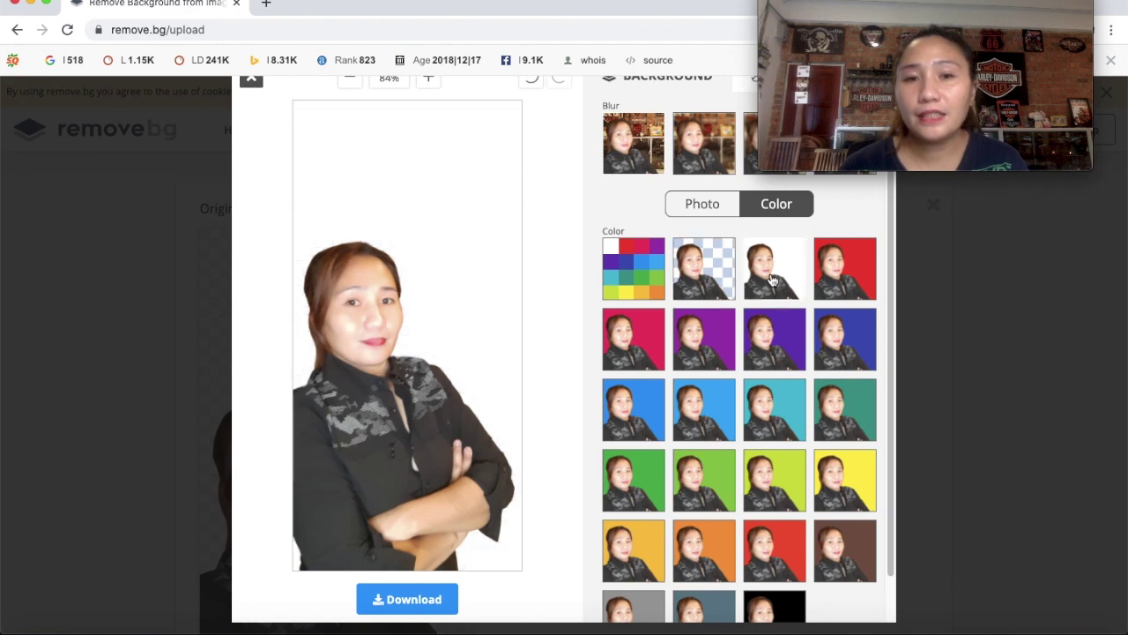
{"action": "left_click", "coordinate": [853, 276]}
{"action": "left_click", "coordinate": [642, 362]}
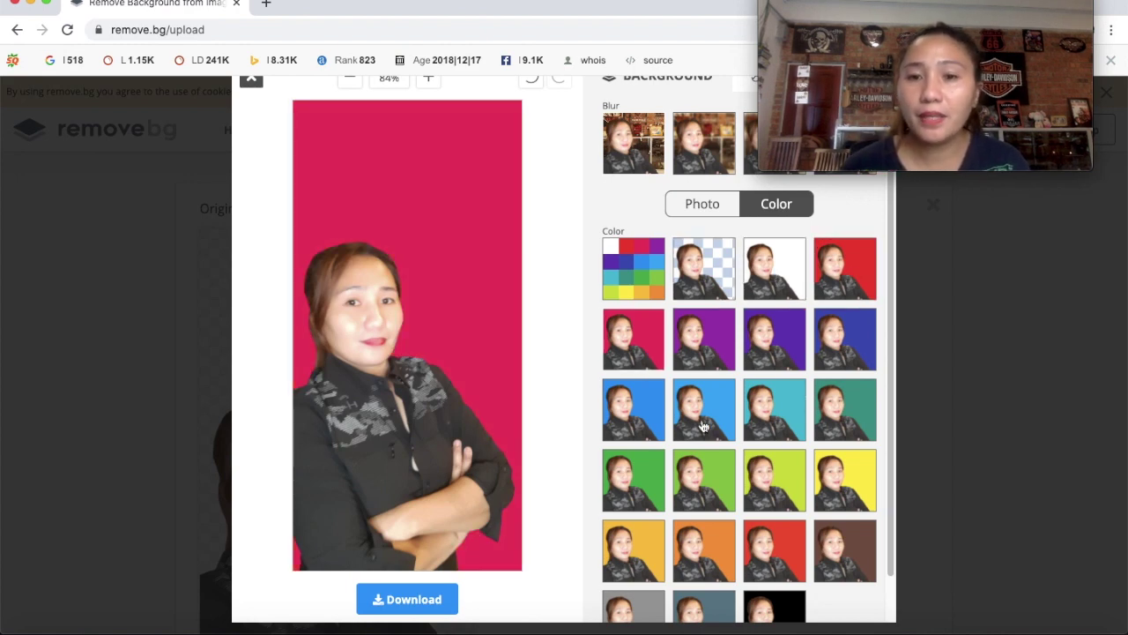
{"action": "left_click", "coordinate": [702, 425]}
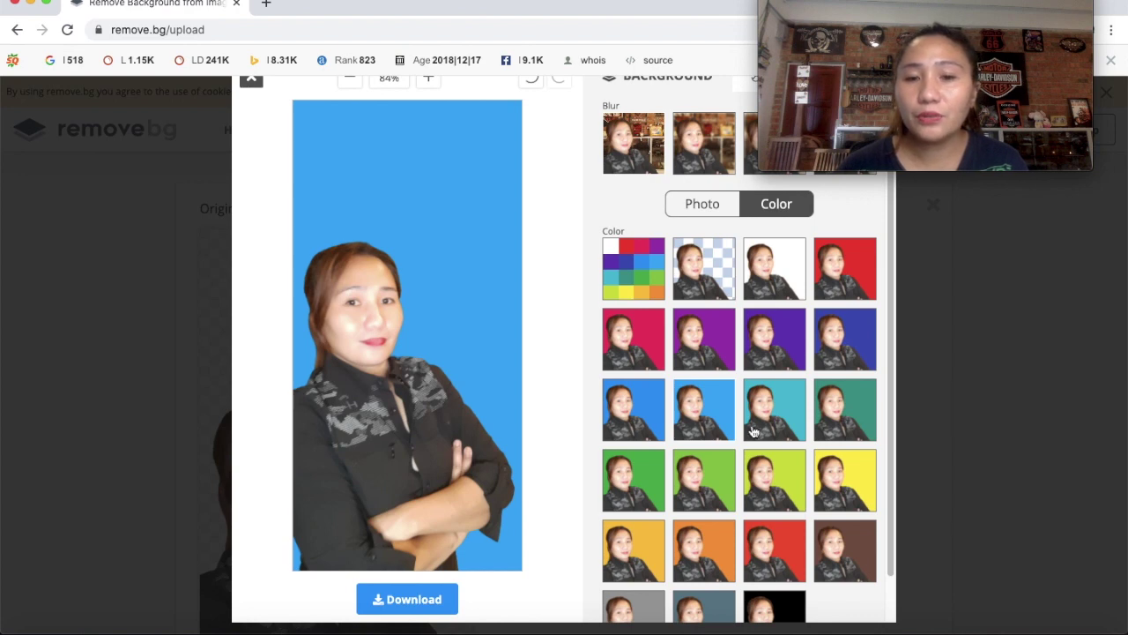
{"action": "left_click", "coordinate": [754, 431]}
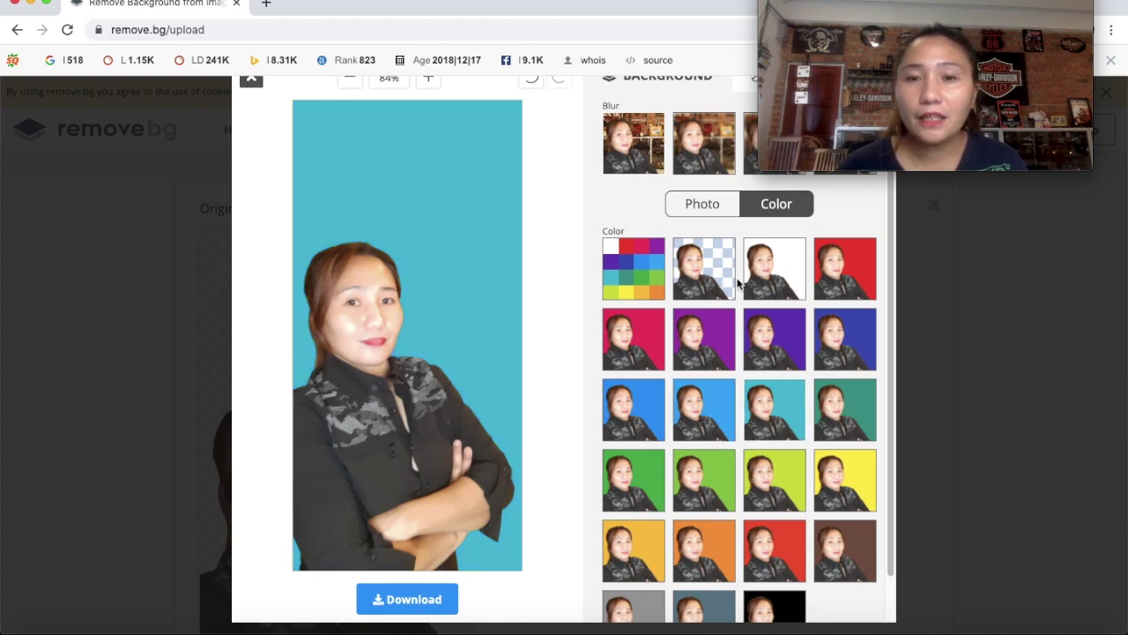
Switch to photo backgrounds and apply the snowy mountain-lake photo behind the portrait
{"action": "left_click", "coordinate": [697, 218]}
{"action": "scroll", "coordinate": [740, 434], "scroll_direction": "down", "scroll_amount": 1}
{"action": "scroll", "coordinate": [741, 434], "scroll_direction": "down", "scroll_amount": 3}
{"action": "left_click", "coordinate": [716, 423]}
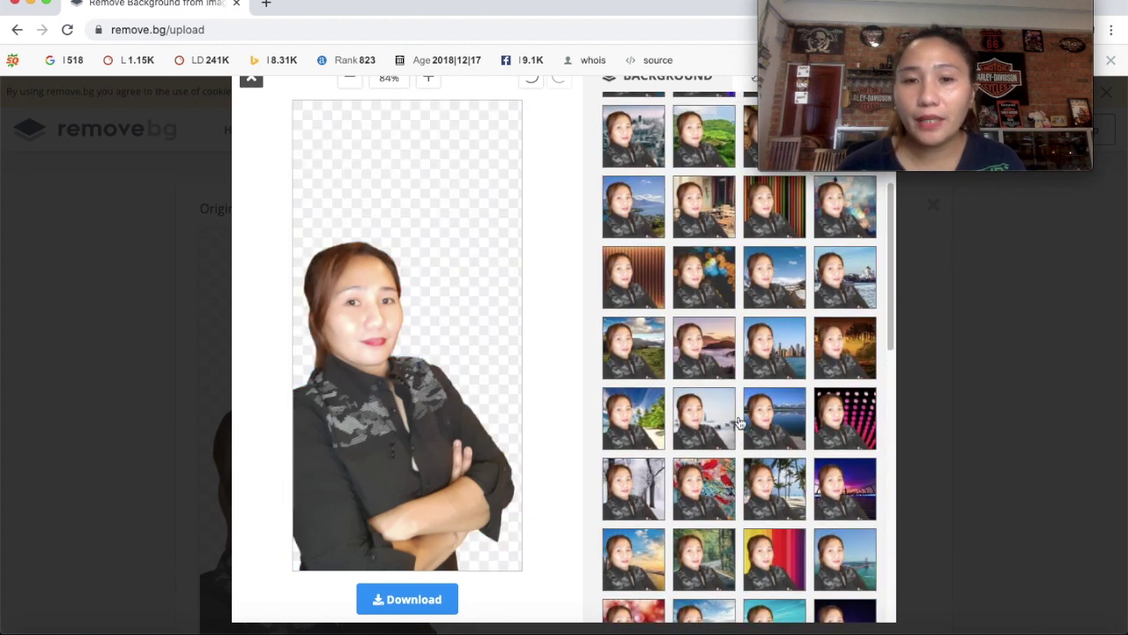
{"action": "left_click", "coordinate": [755, 423]}
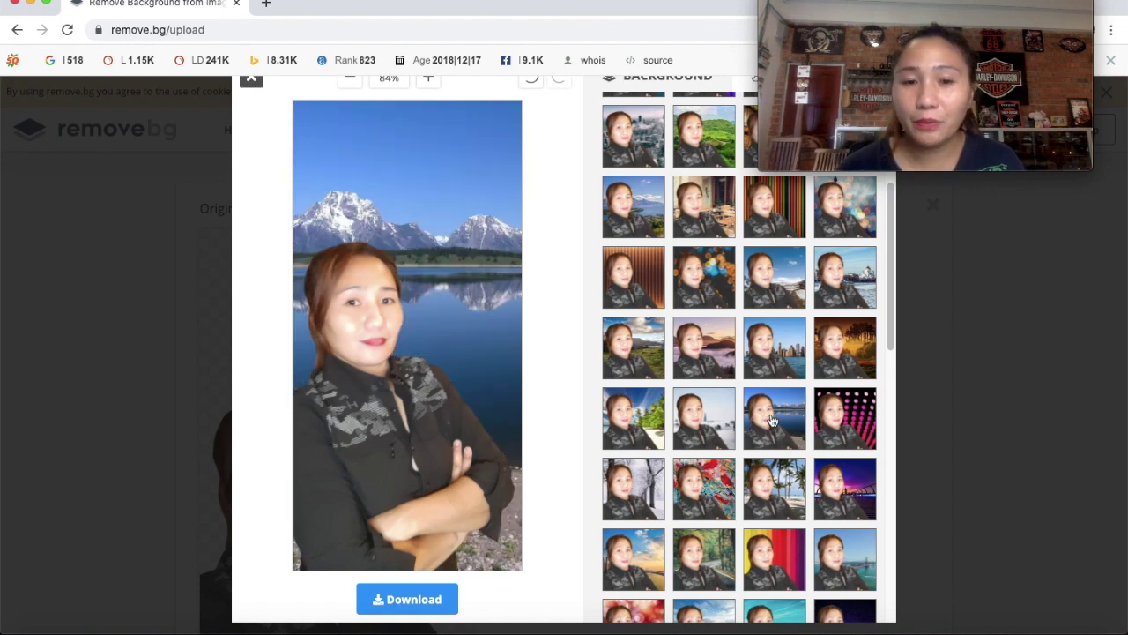
{"action": "scroll", "coordinate": [771, 421], "scroll_direction": "up", "scroll_amount": 2}
{"action": "scroll", "coordinate": [771, 421], "scroll_direction": "up", "scroll_amount": 2}
{"action": "scroll", "coordinate": [772, 422], "scroll_direction": "up", "scroll_amount": 2}
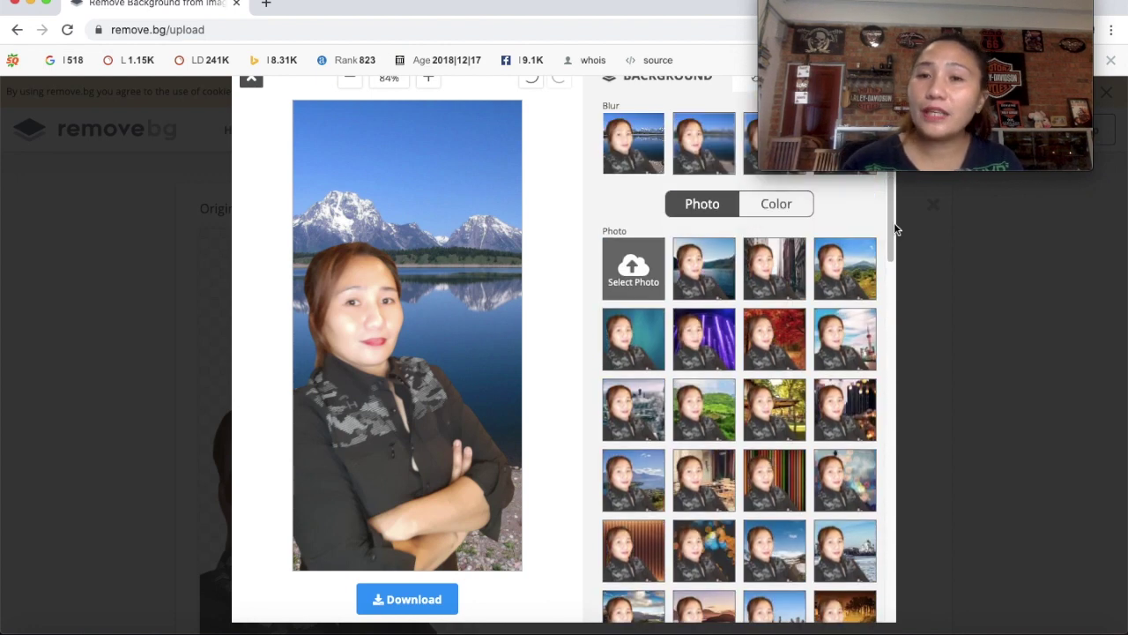
Download the mountain-lake composite and open 20200708_030042-removebg-preview (1).png in Preview's Markup tools
{"action": "left_click", "coordinate": [398, 605]}
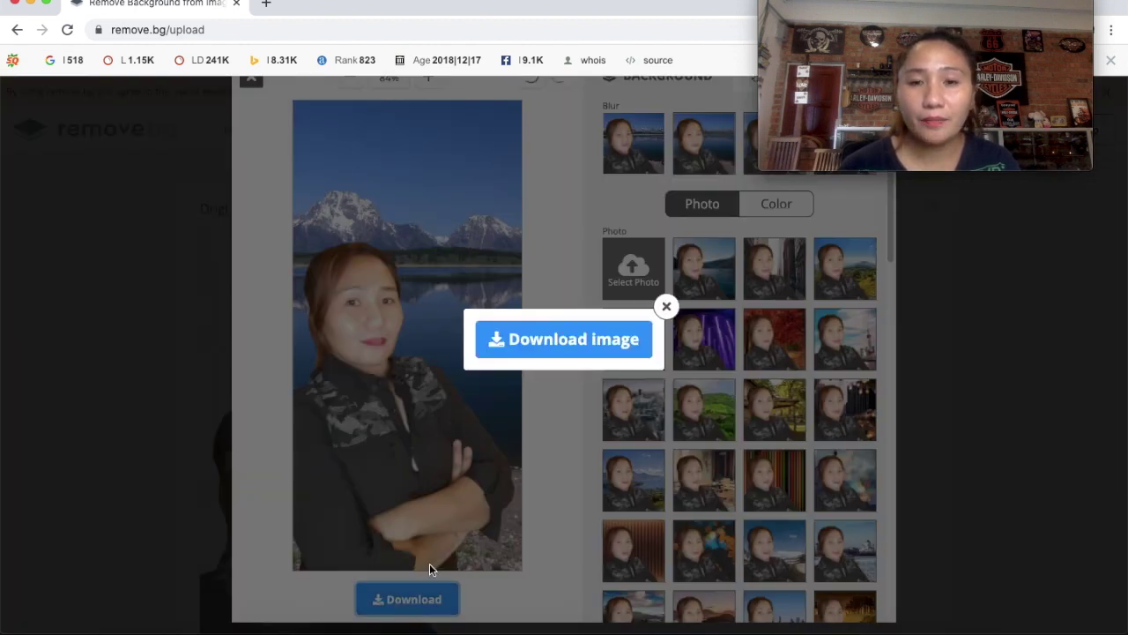
{"action": "left_click", "coordinate": [591, 342]}
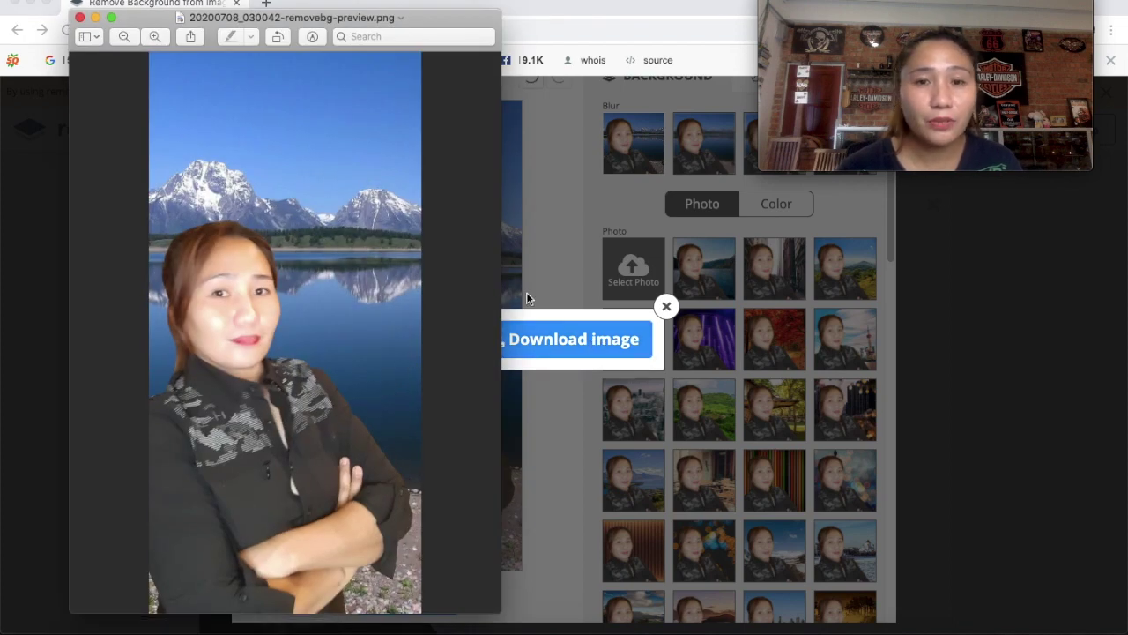
{"action": "left_click", "coordinate": [666, 308]}
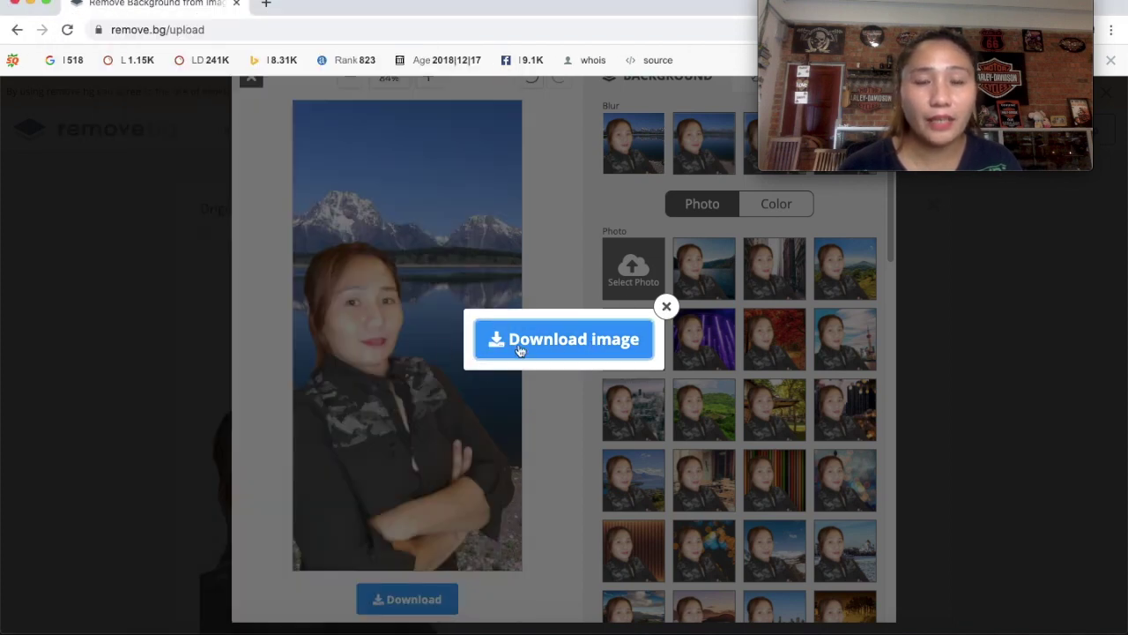
{"action": "left_click", "coordinate": [570, 344]}
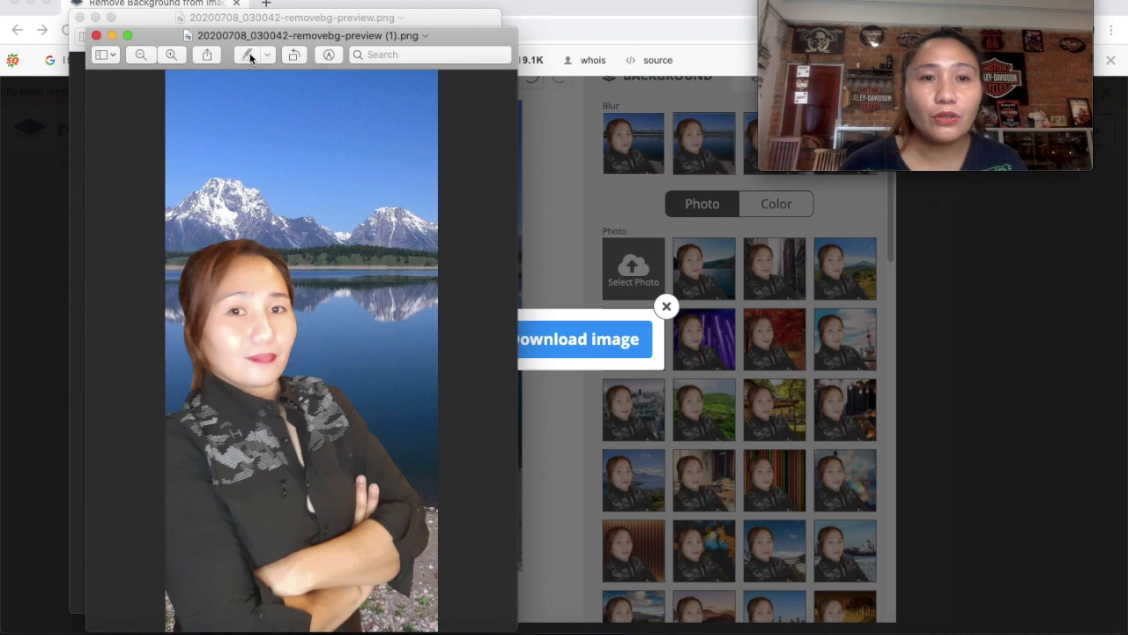
{"action": "left_click", "coordinate": [328, 56]}
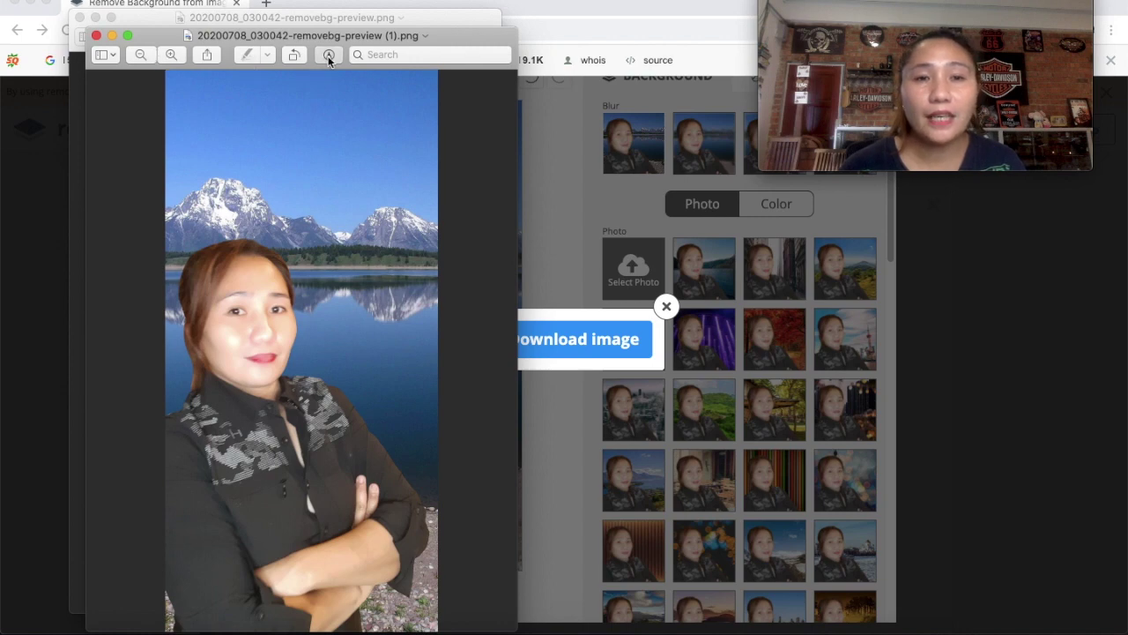
{"action": "left_click", "coordinate": [268, 60]}
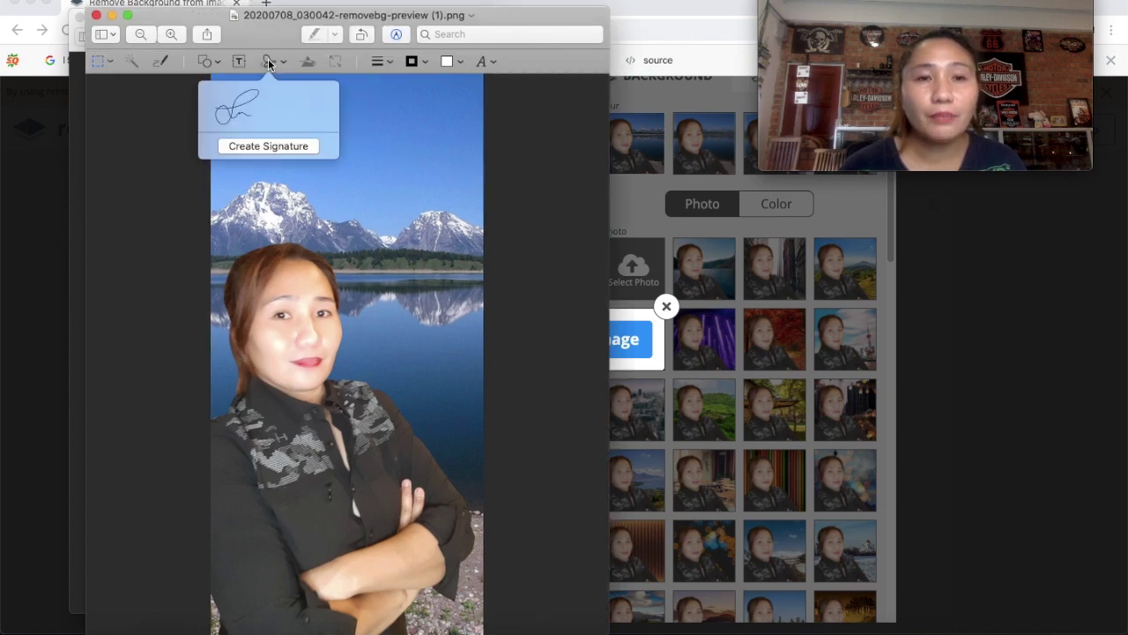
{"action": "mouse_move", "coordinate": [268, 108]}
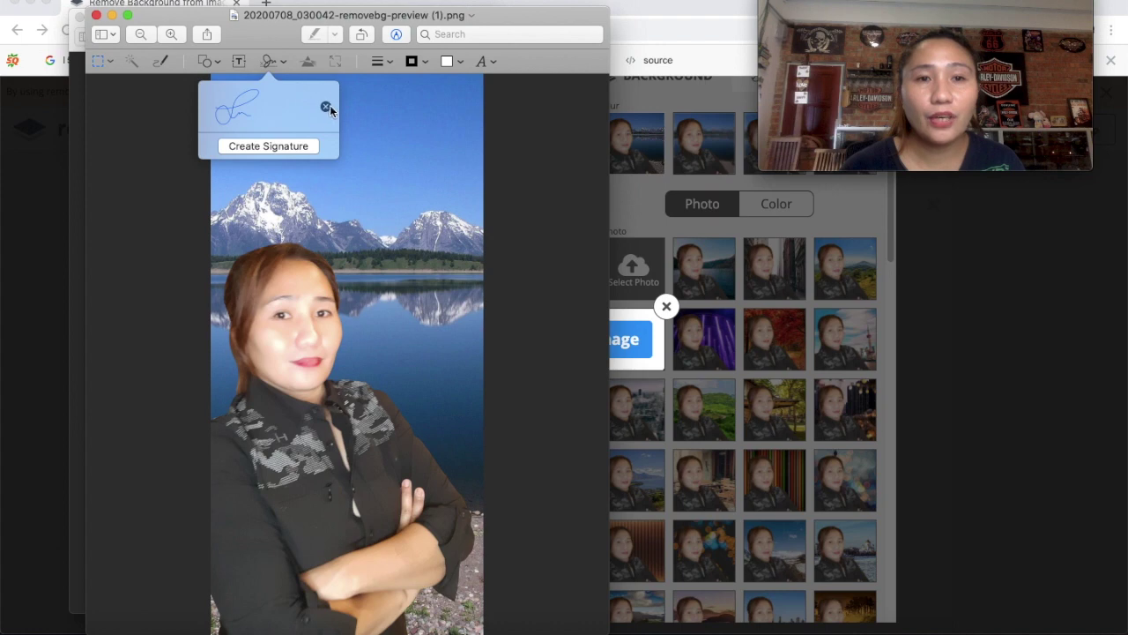
Draw a first handwritten signature on the trackpad in Preview's Sign tool
{"action": "left_click", "coordinate": [324, 104]}
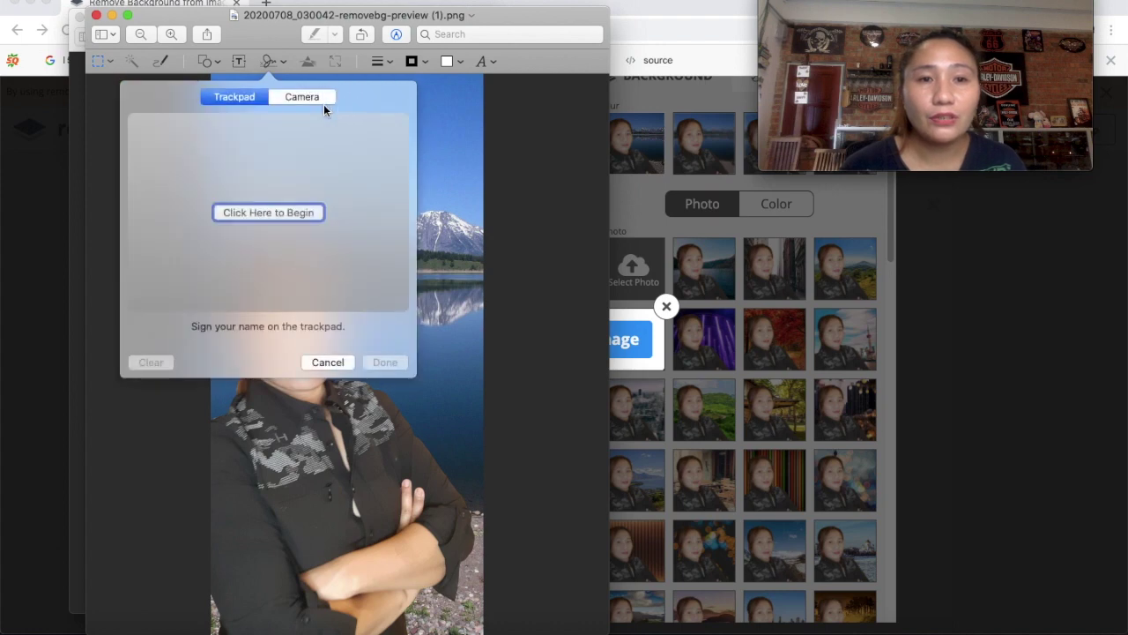
{"action": "left_click", "coordinate": [298, 212]}
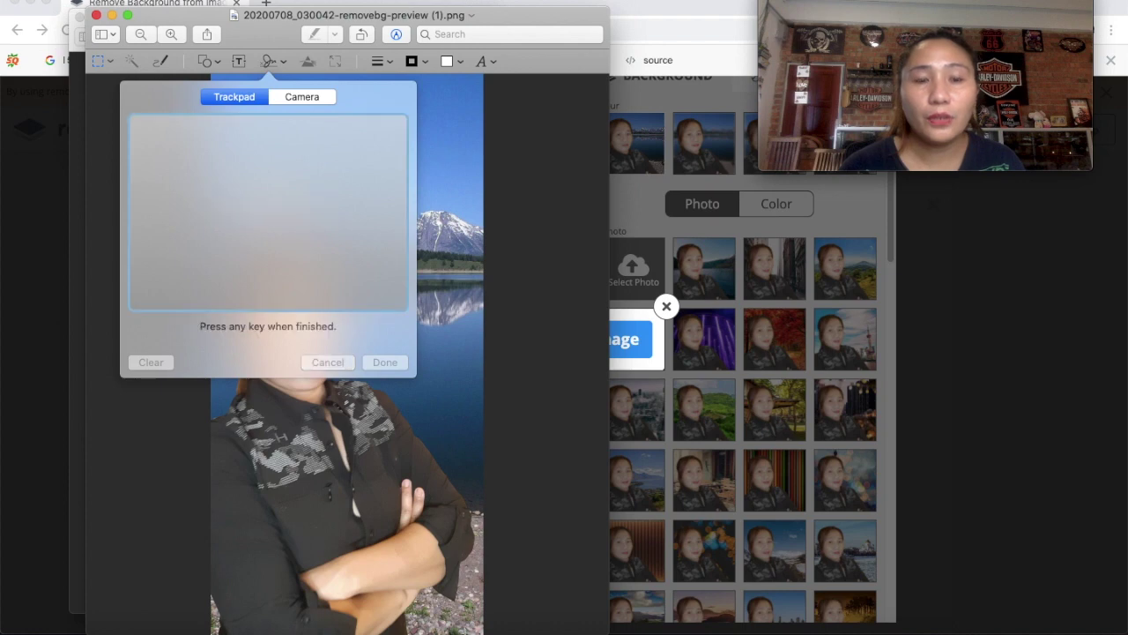
{"action": "left_click_drag", "start_coordinate": [262, 213], "coordinate": [258, 213]}
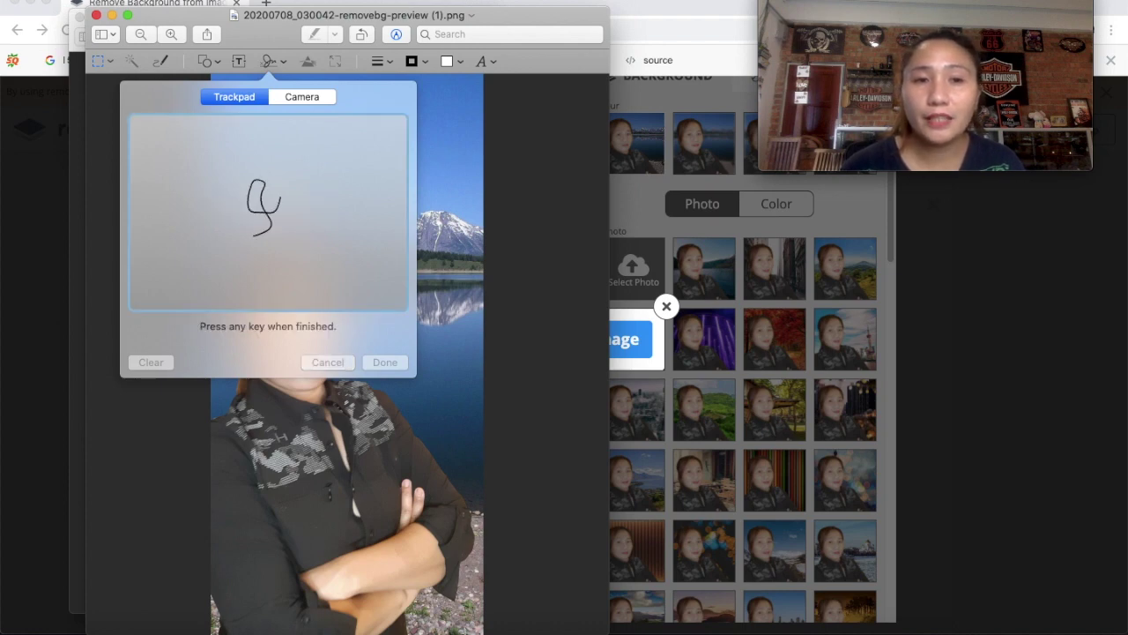
{"action": "mouse_move", "coordinate": [286, 193]}
{"action": "left_mouse_down"}
{"action": "mouse_move", "coordinate": [309, 231]}
{"action": "mouse_move", "coordinate": [307, 212]}
{"action": "left_mouse_up"}
{"action": "left_click_drag", "start_coordinate": [285, 160], "coordinate": [290, 238]}
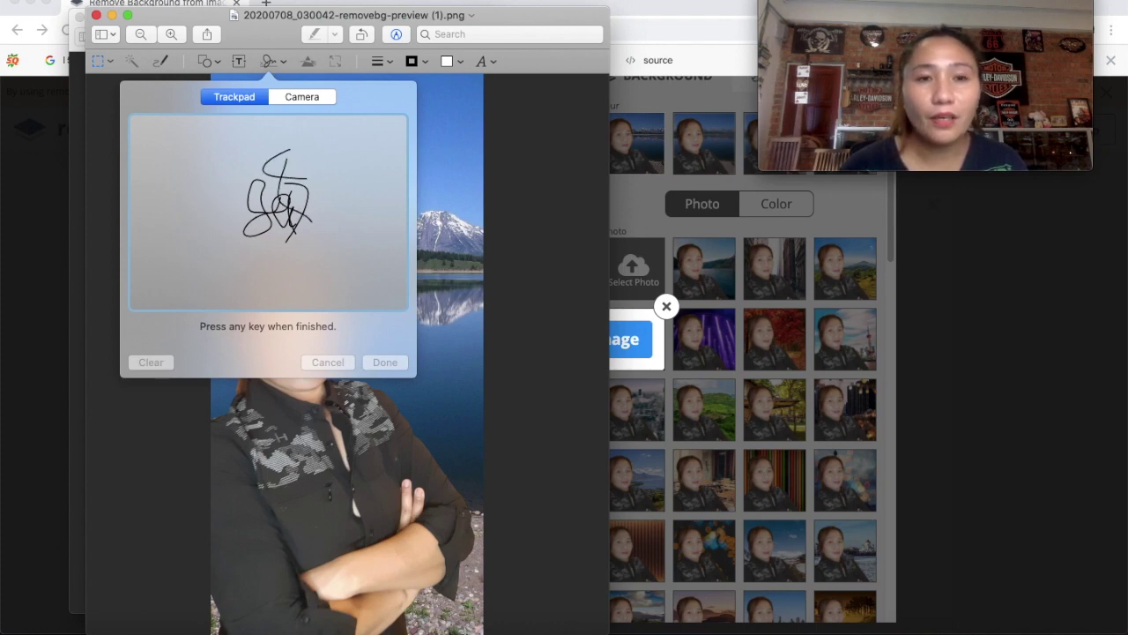
{"action": "left_click_drag", "start_coordinate": [300, 228], "coordinate": [347, 280]}
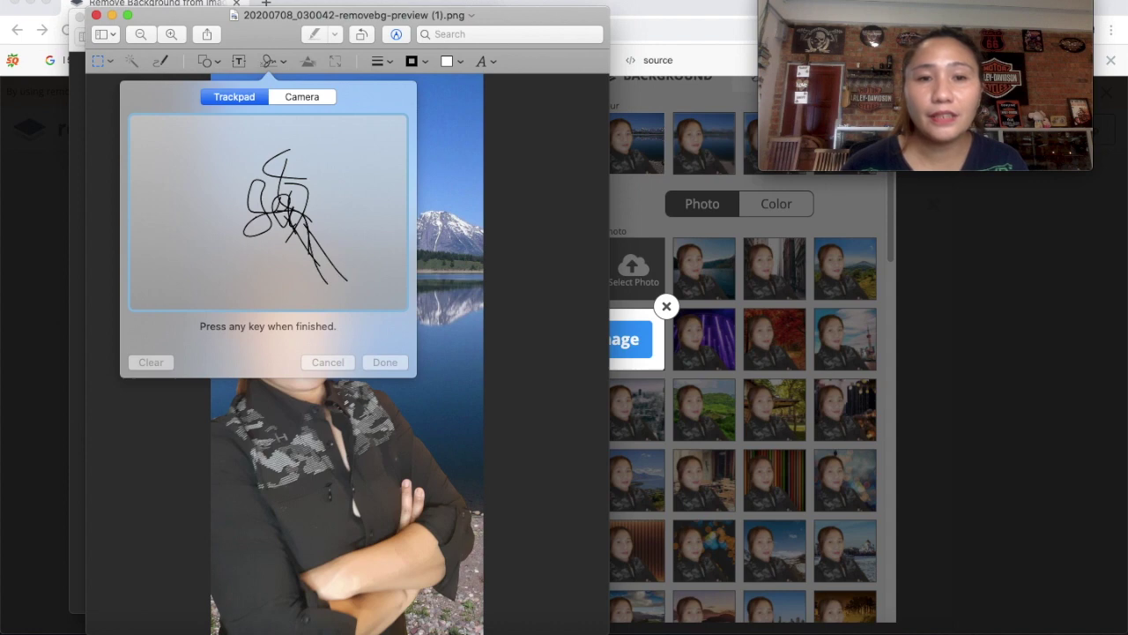
{"action": "key", "text": "space"}
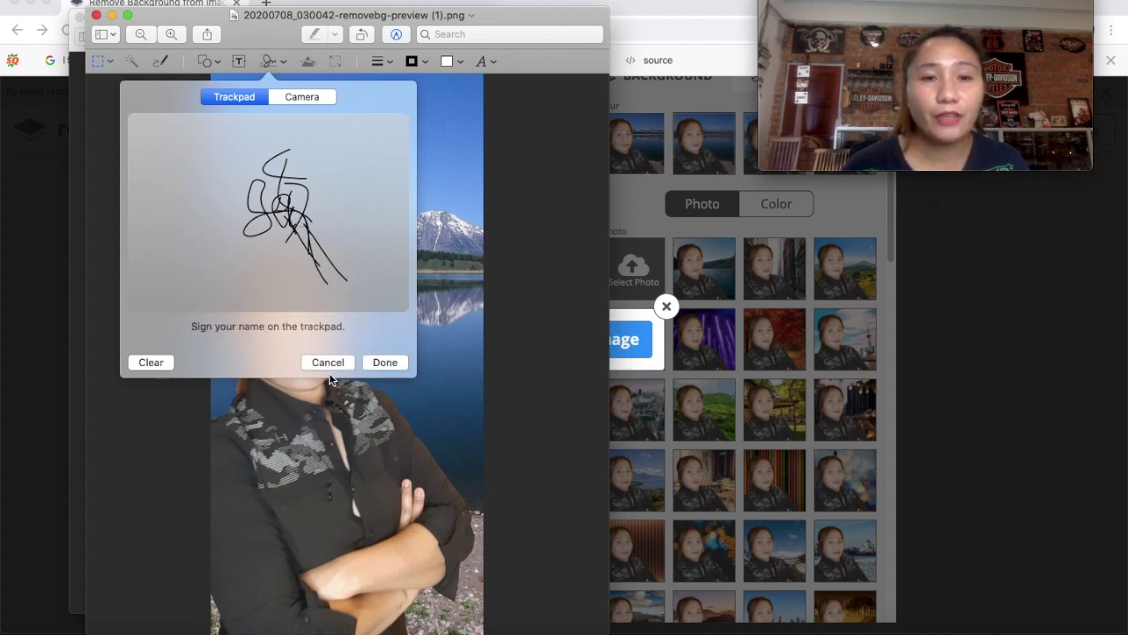
Clear the signature, draw a new looping one and save it
{"action": "left_click", "coordinate": [150, 363]}
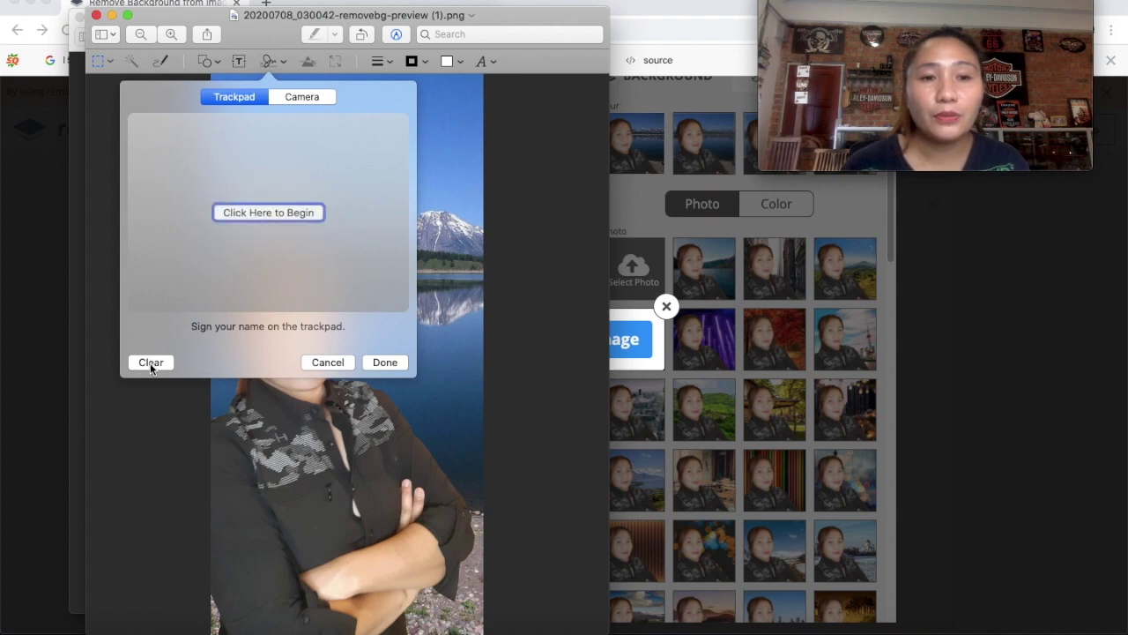
{"action": "left_click", "coordinate": [239, 206]}
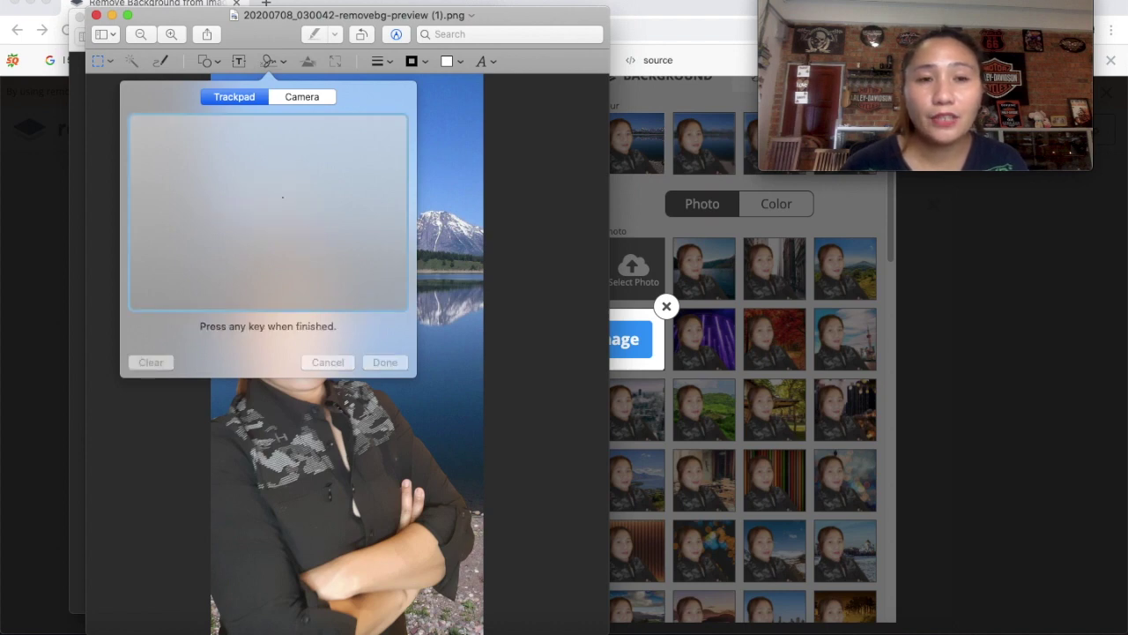
{"action": "mouse_move", "coordinate": [282, 194]}
{"action": "left_mouse_down"}
{"action": "mouse_move", "coordinate": [324, 247]}
{"action": "mouse_move", "coordinate": [320, 187]}
{"action": "mouse_move", "coordinate": [344, 211]}
{"action": "left_mouse_up"}
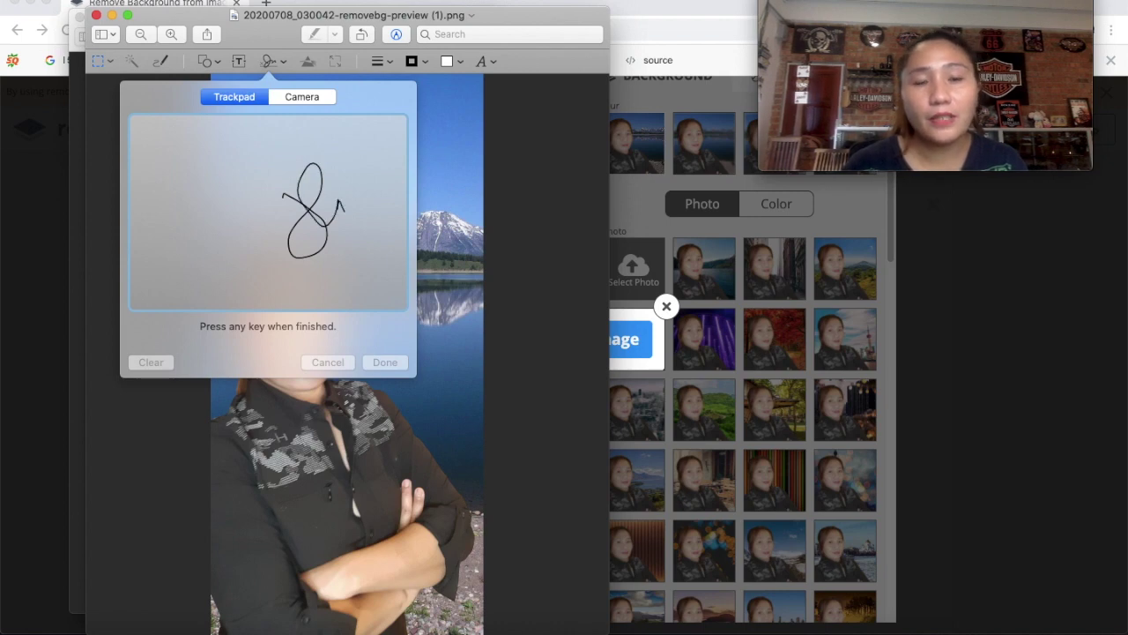
{"action": "key", "text": "Return"}
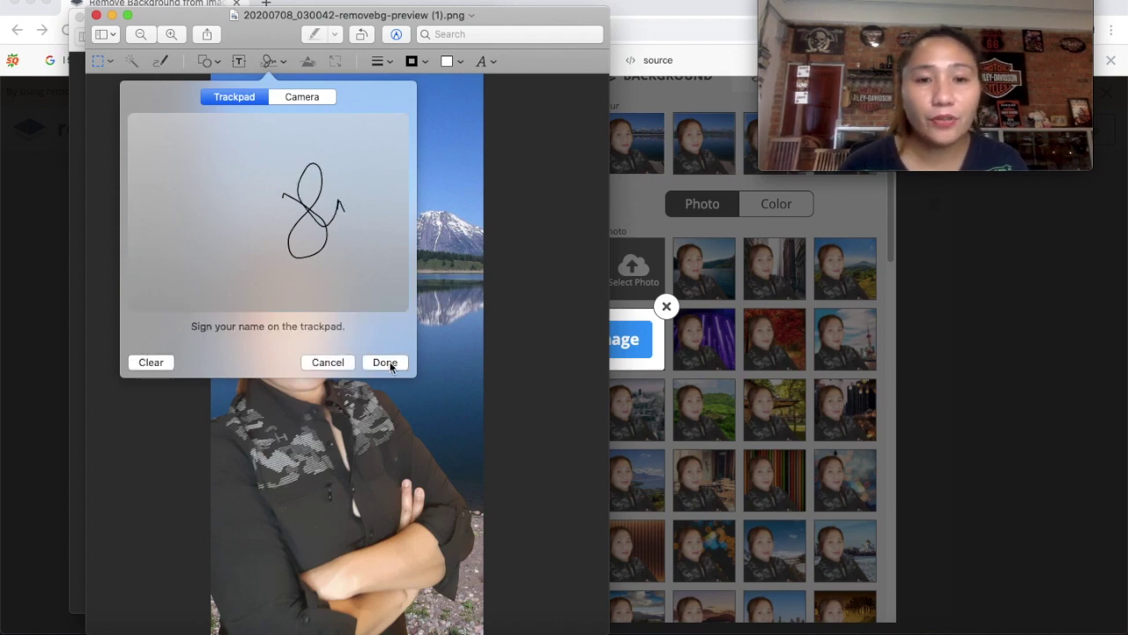
{"action": "left_click", "coordinate": [390, 361]}
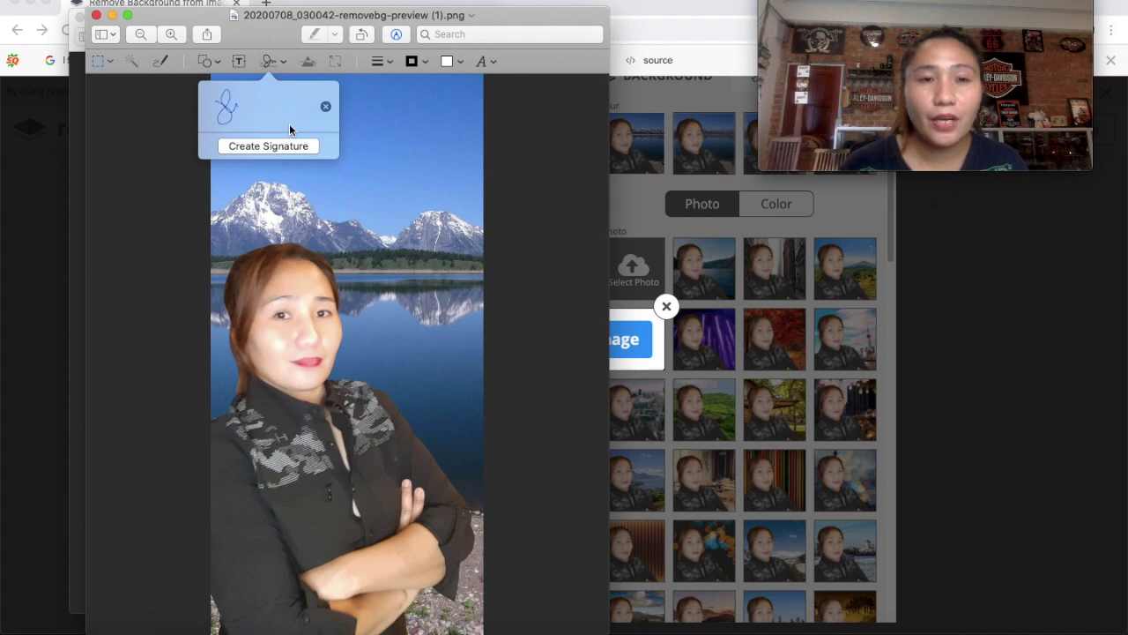
Place the saved signature on the portrait and enlarge it over the lower right
{"action": "left_click", "coordinate": [276, 146]}
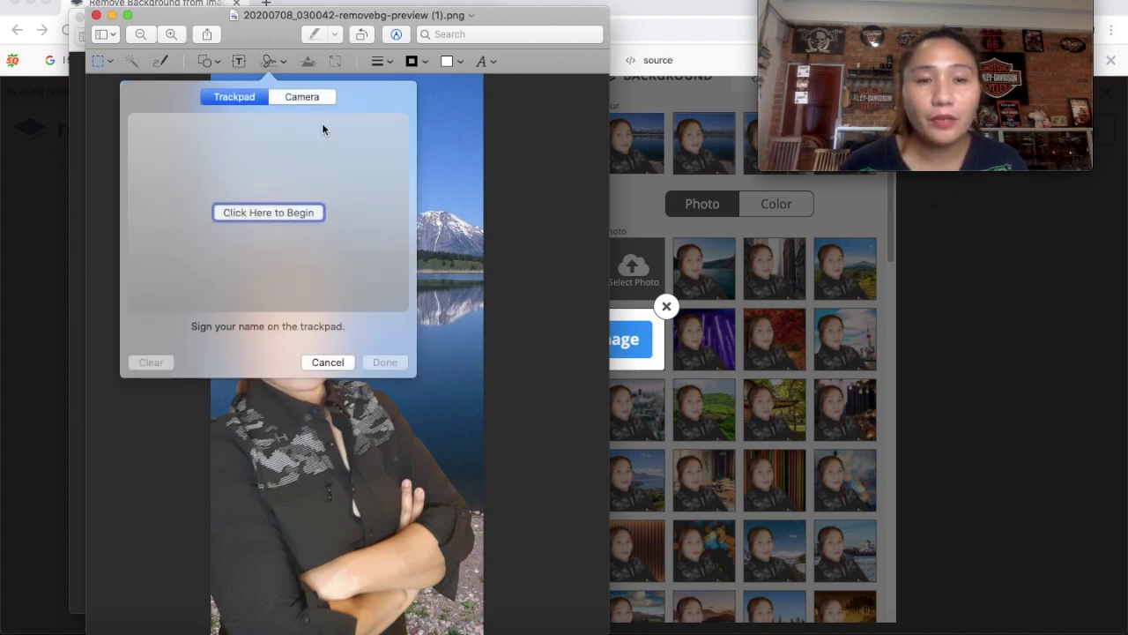
{"action": "left_click", "coordinate": [328, 363]}
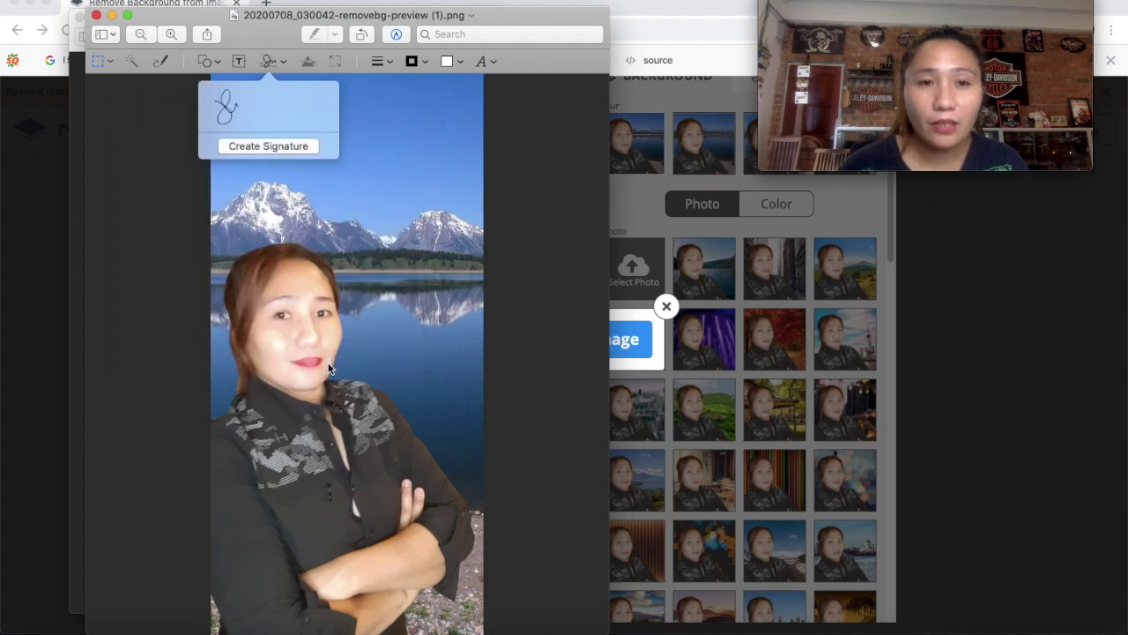
{"action": "left_click", "coordinate": [230, 107]}
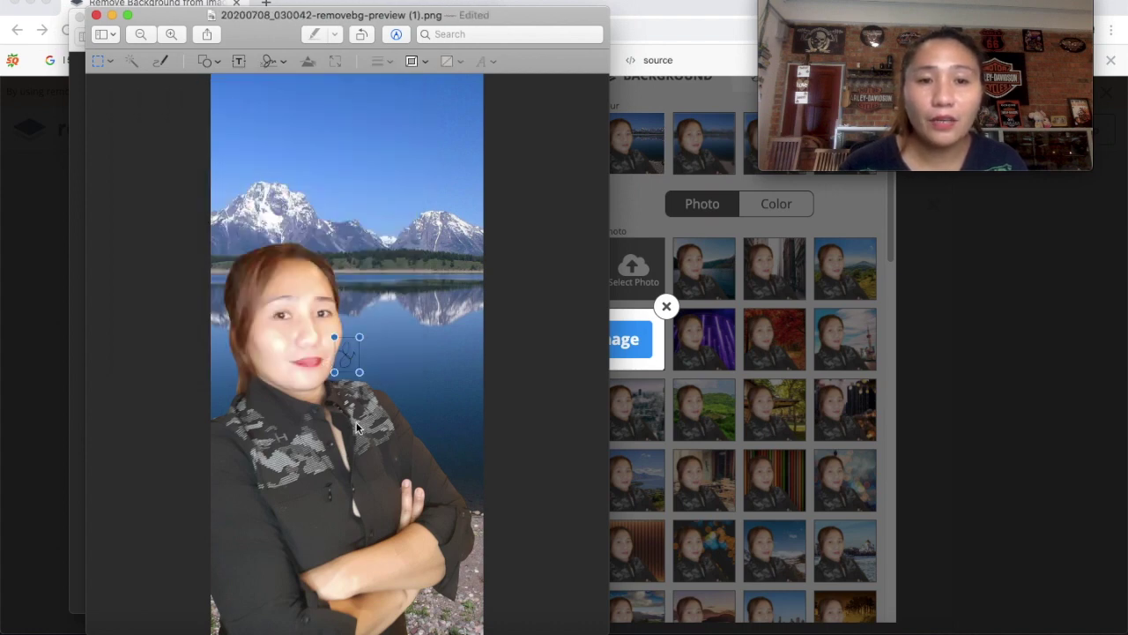
{"action": "mouse_move", "coordinate": [360, 374]}
{"action": "left_mouse_down"}
{"action": "mouse_move", "coordinate": [448, 418]}
{"action": "mouse_move", "coordinate": [397, 387]}
{"action": "mouse_move", "coordinate": [430, 328]}
{"action": "mouse_move", "coordinate": [450, 589]}
{"action": "left_mouse_up"}
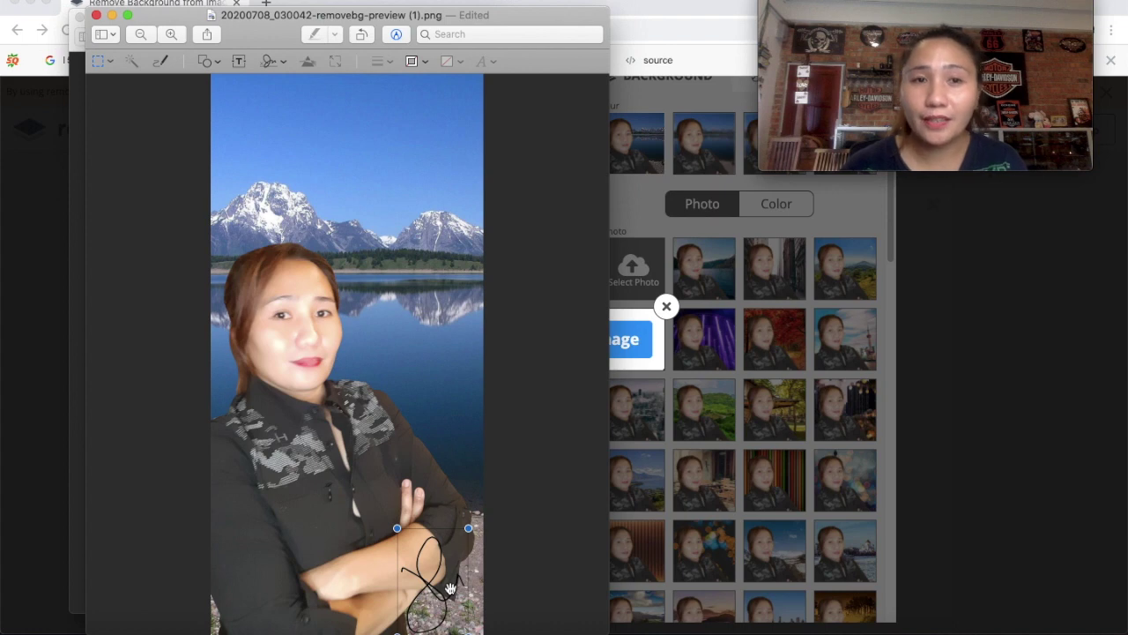
{"action": "left_click", "coordinate": [308, 63]}
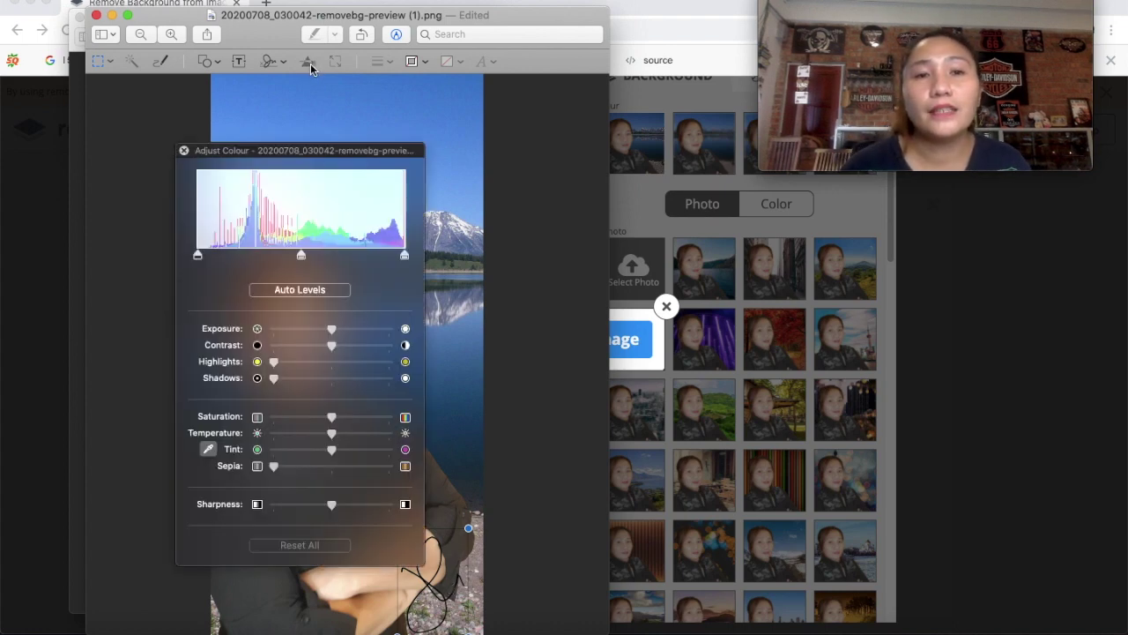
Apply Auto Levels to the portrait in Adjust Color, then close the panel
{"action": "left_click", "coordinate": [310, 64]}
{"action": "left_click", "coordinate": [311, 64]}
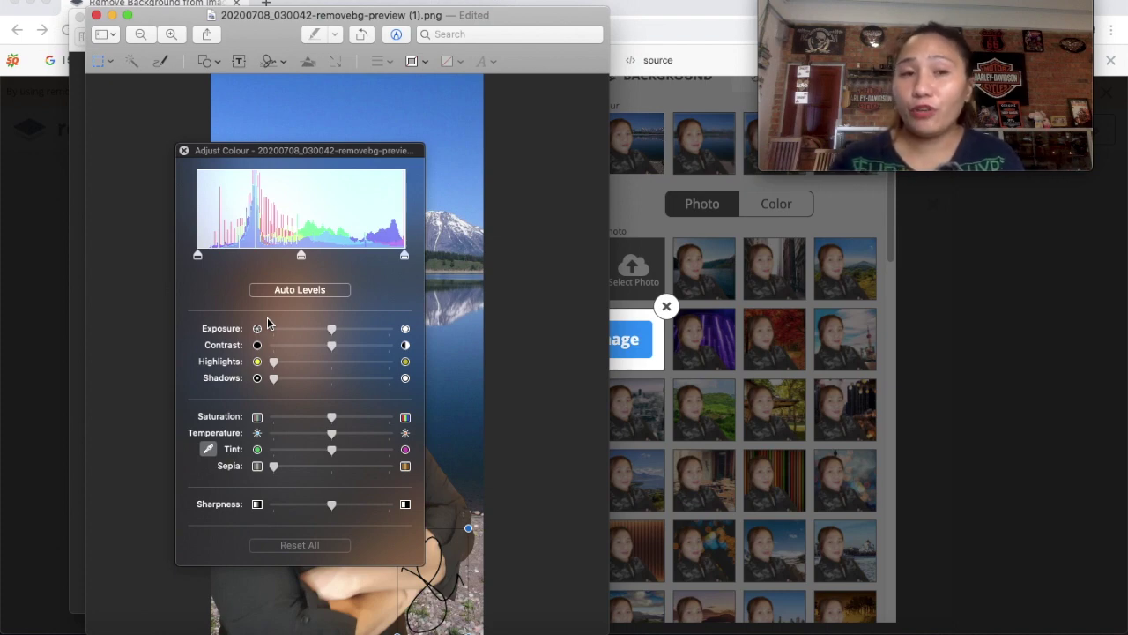
{"action": "left_click", "coordinate": [134, 70]}
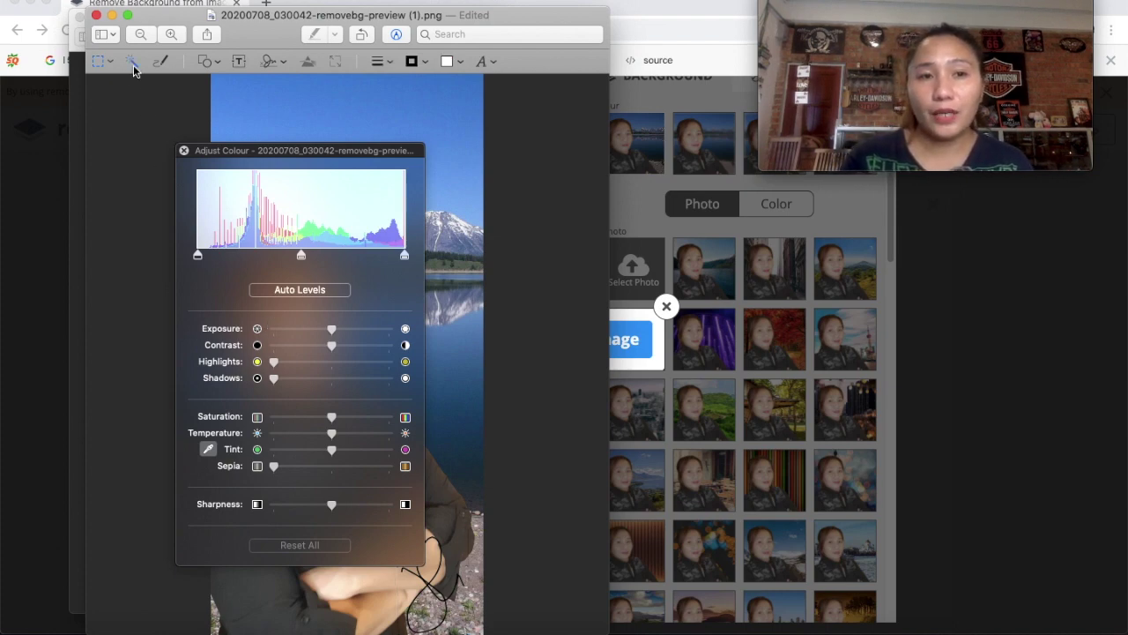
{"action": "left_click", "coordinate": [318, 293]}
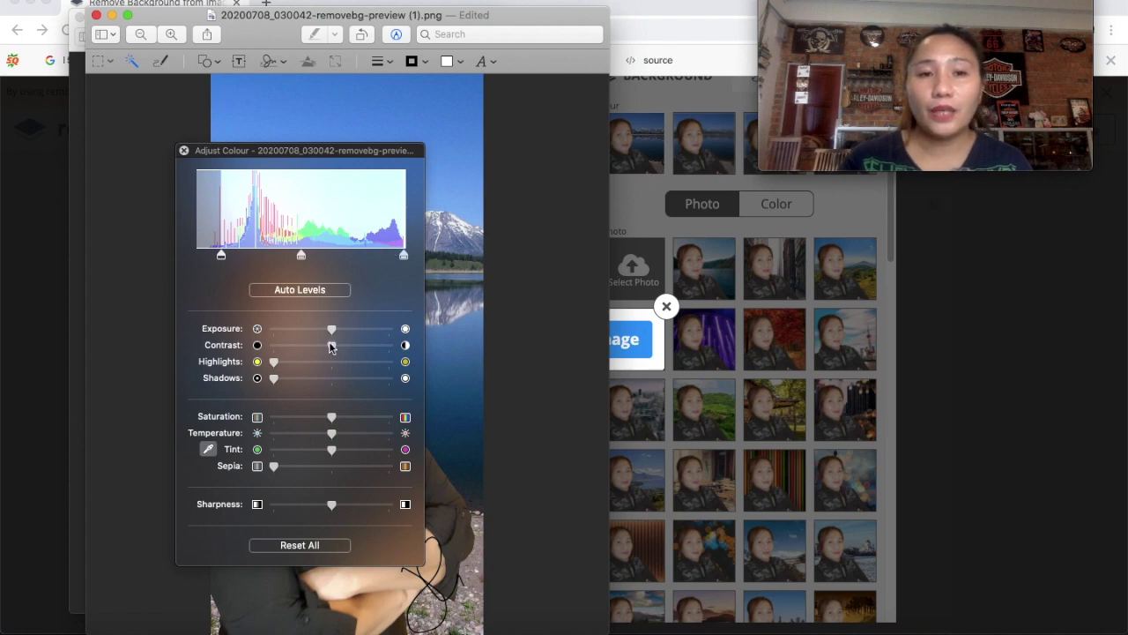
{"action": "left_click", "coordinate": [184, 151]}
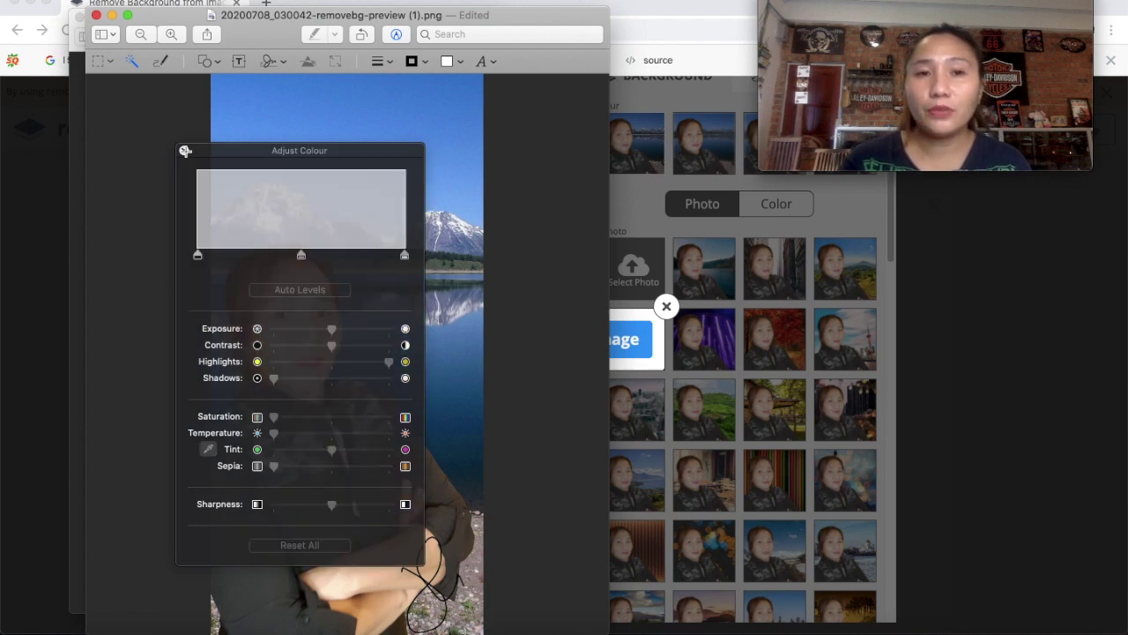
Set the annotation fill colour to dark navy
{"action": "left_click", "coordinate": [447, 61]}
{"action": "left_click", "coordinate": [404, 127]}
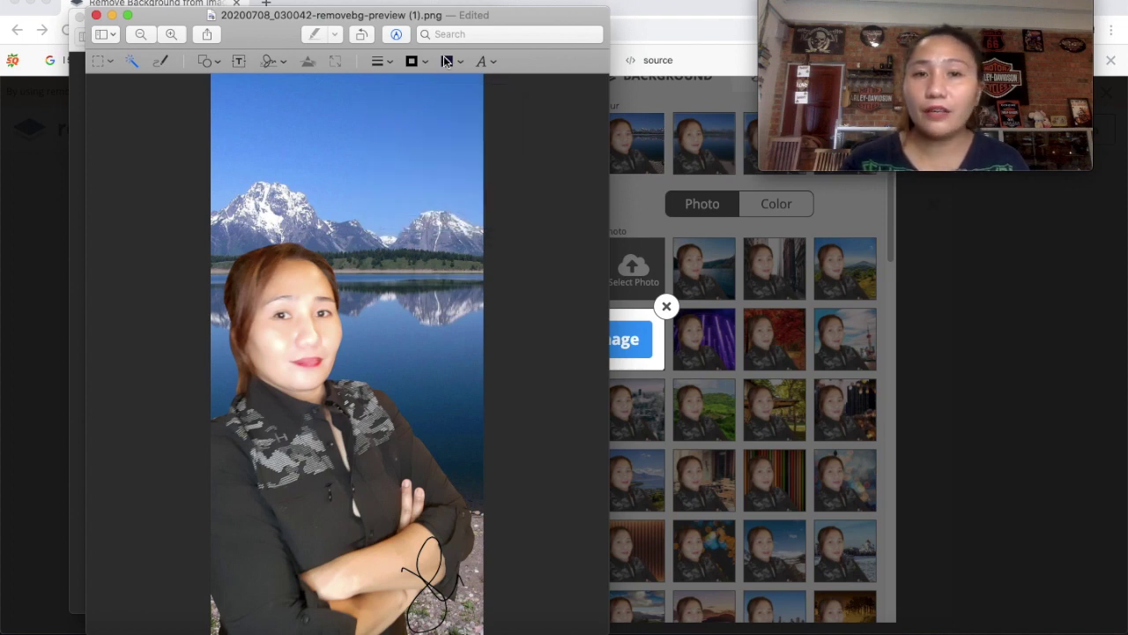
{"action": "left_click", "coordinate": [481, 60]}
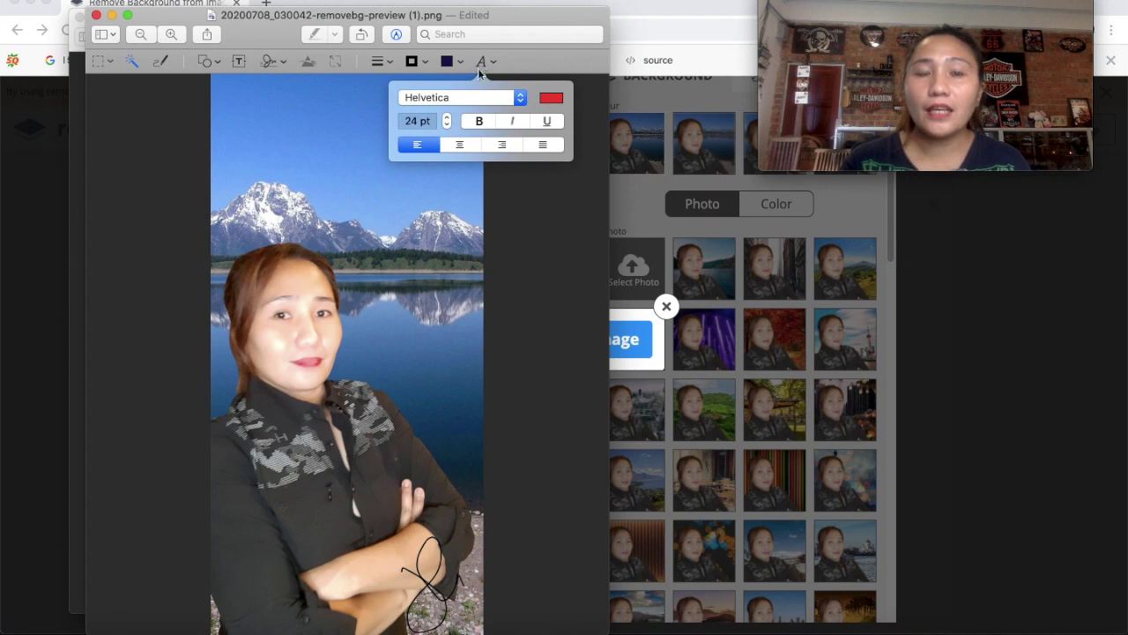
Set the text font to Brush Script MT and choose a thick line shape style
{"action": "left_click", "coordinate": [465, 103]}
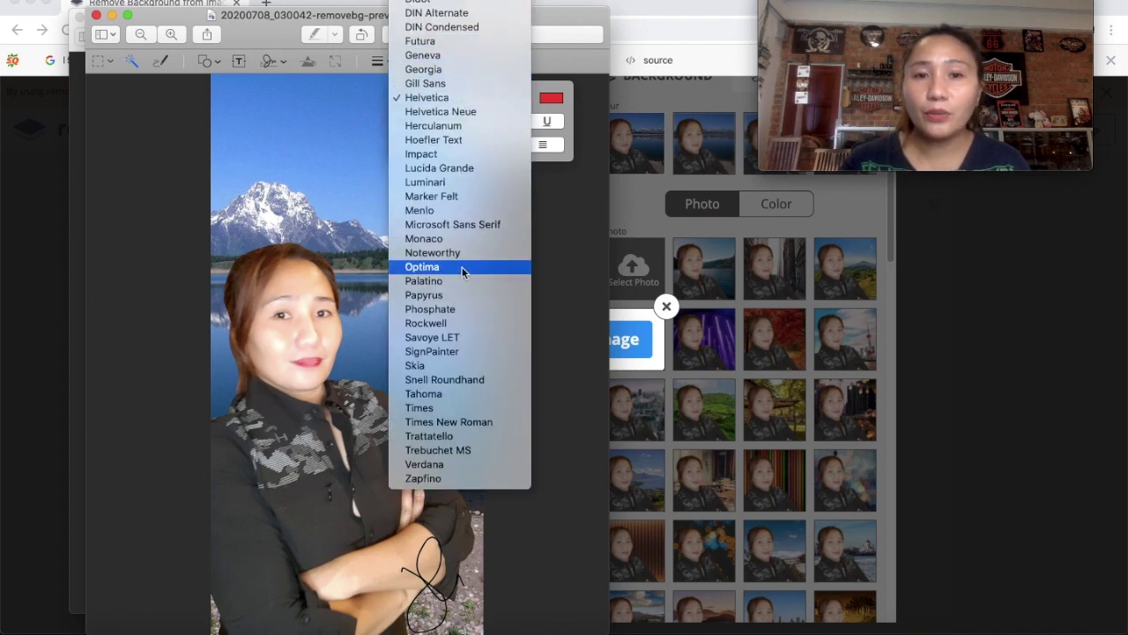
{"action": "scroll", "coordinate": [462, 272], "scroll_direction": "up", "scroll_amount": 2}
{"action": "scroll", "coordinate": [462, 272], "scroll_direction": "up", "scroll_amount": 10}
{"action": "left_click", "coordinate": [465, 203]}
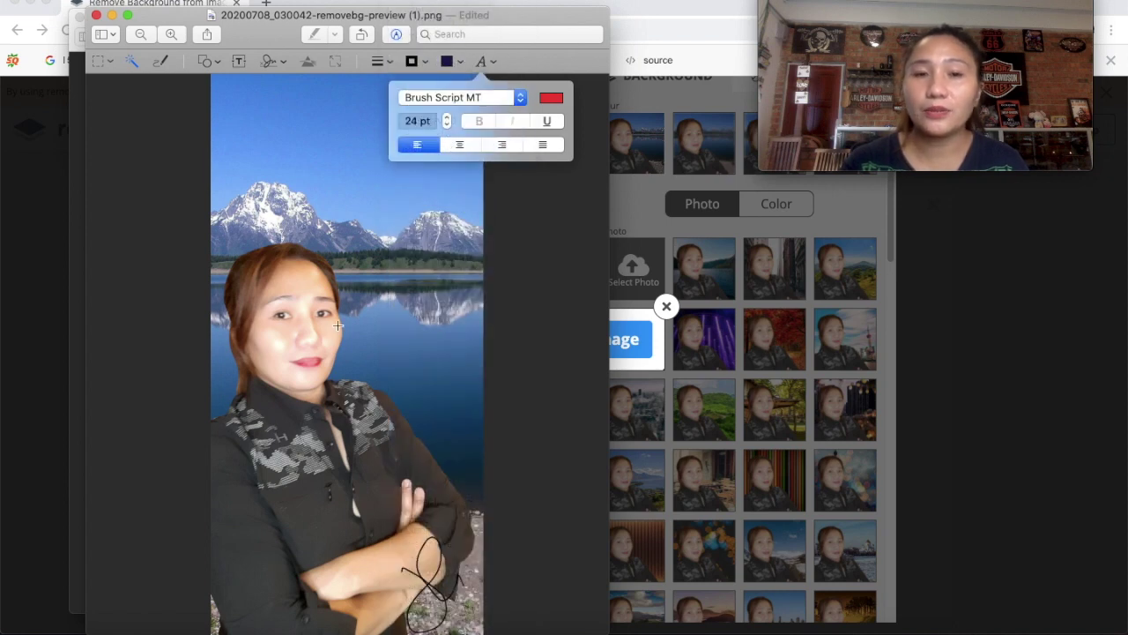
{"action": "left_click", "coordinate": [356, 314]}
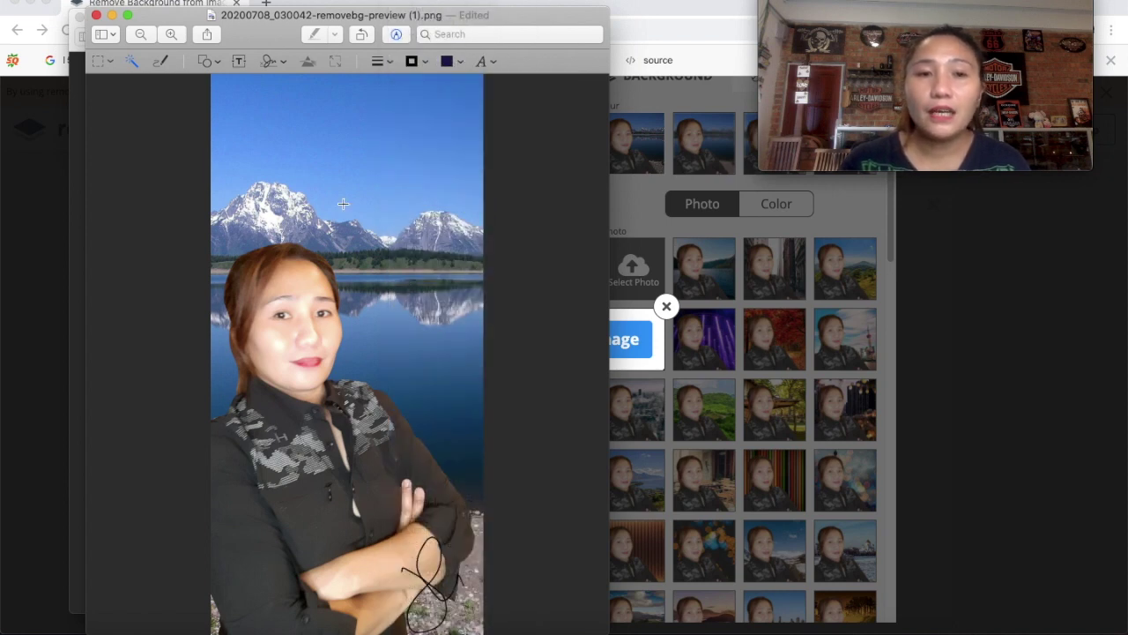
{"action": "left_click", "coordinate": [380, 60]}
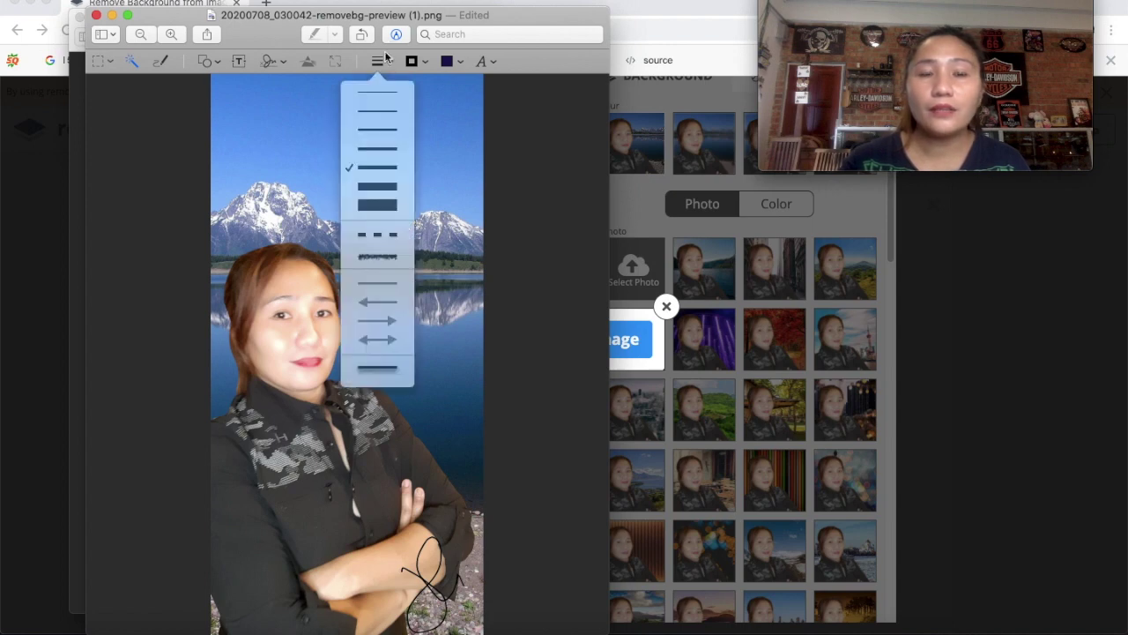
{"action": "left_click", "coordinate": [371, 188]}
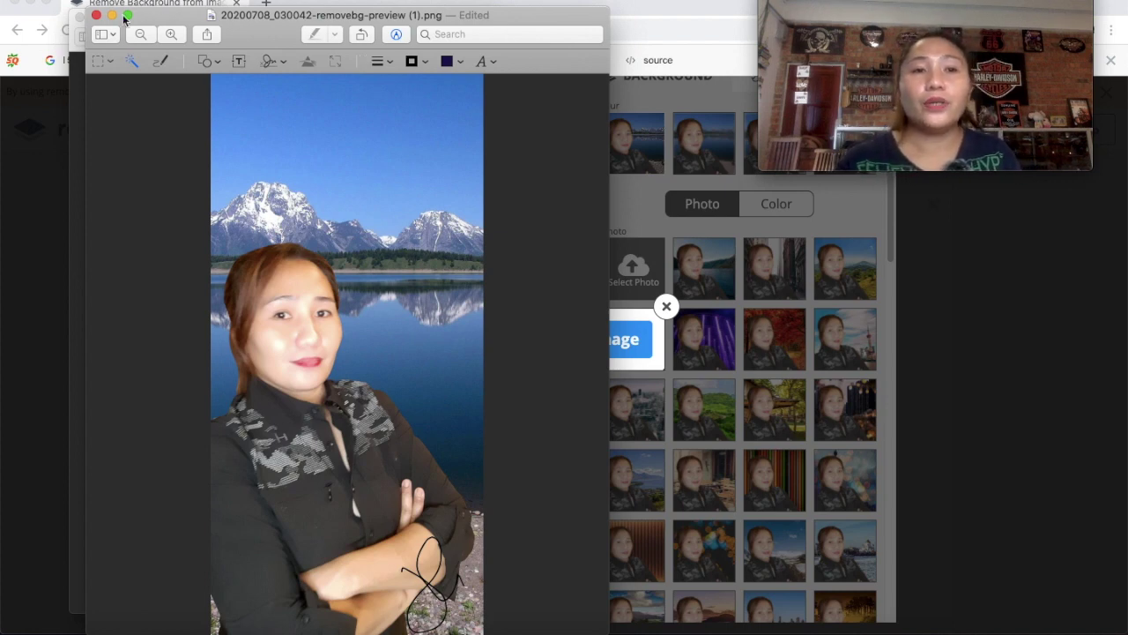
Close the signed and original Preview windows and dismiss remove.bg's Download image dialog
{"action": "left_click", "coordinate": [96, 16]}
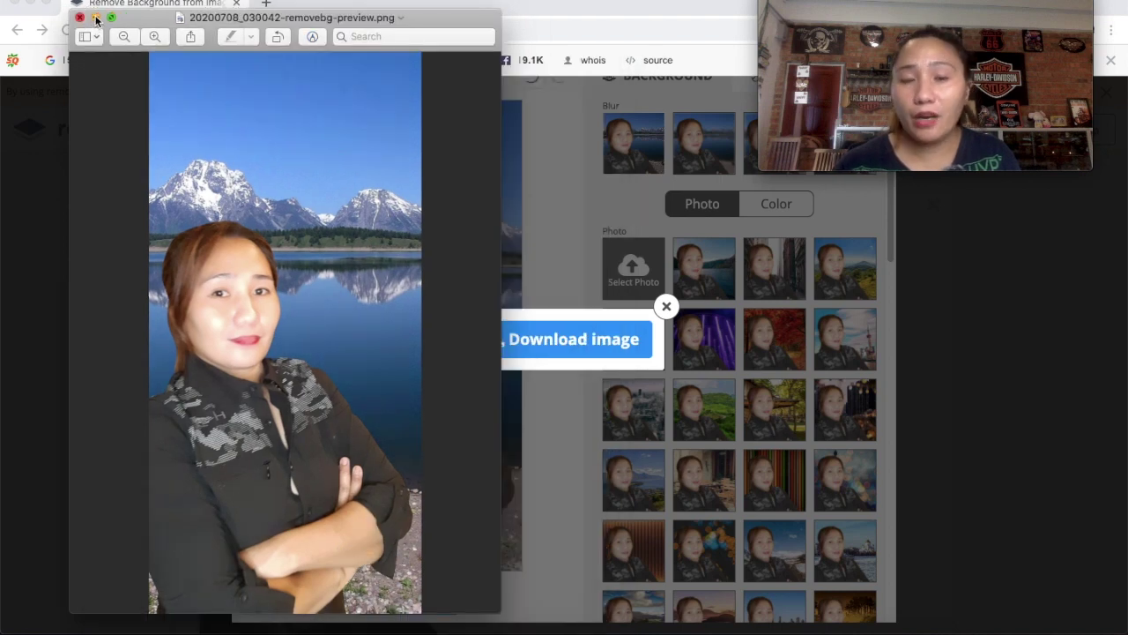
{"action": "left_click", "coordinate": [80, 18]}
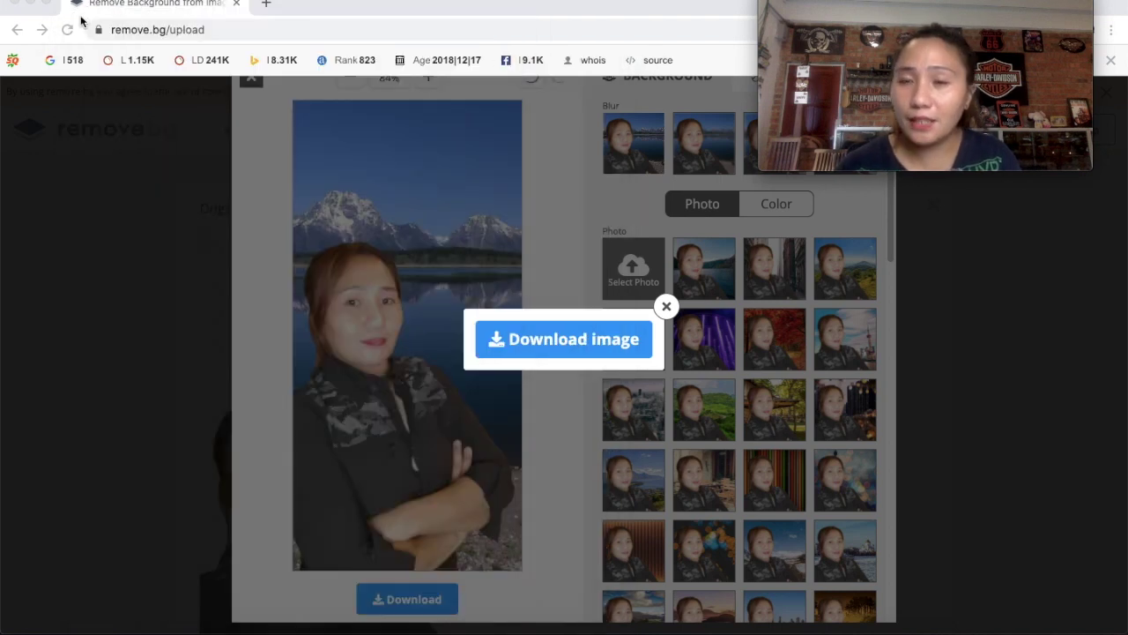
{"action": "left_click", "coordinate": [666, 308]}
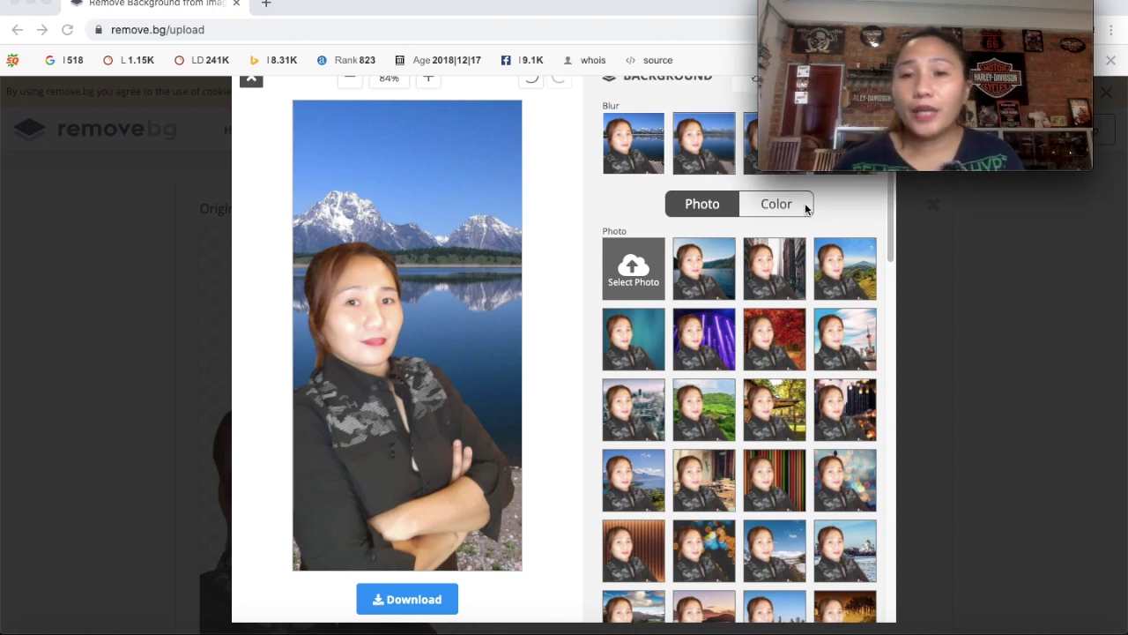
{"action": "left_click_drag", "start_coordinate": [757, 168], "coordinate": [3, 626]}
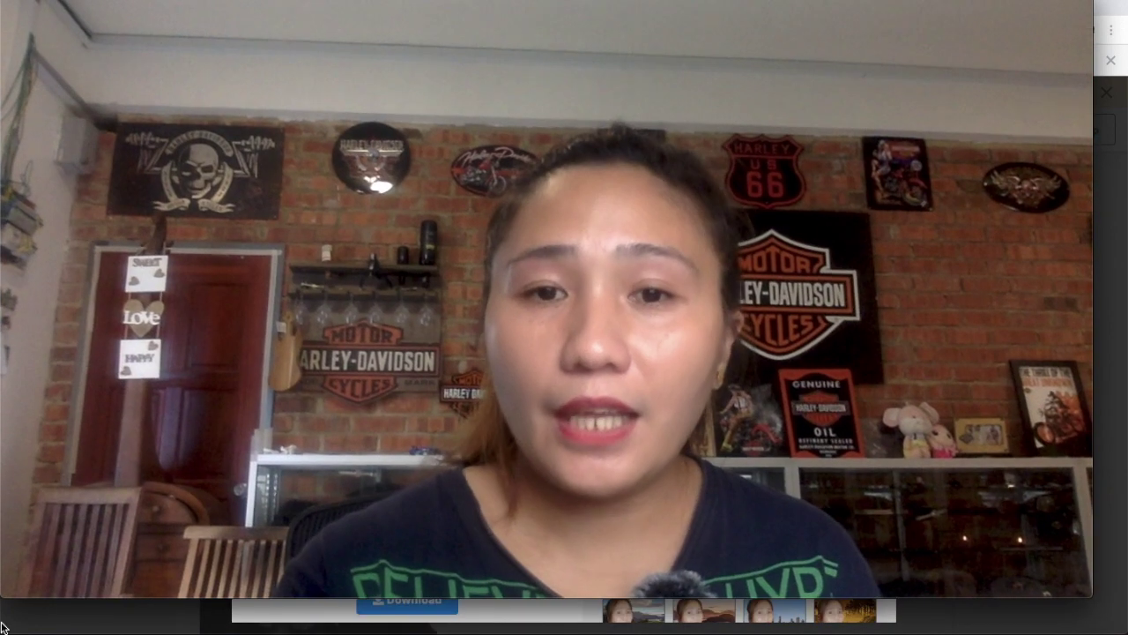